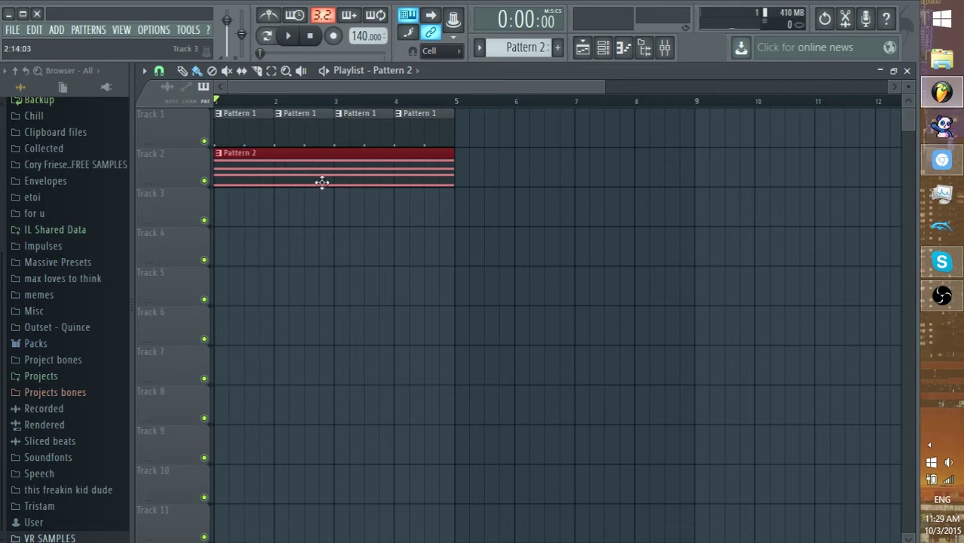
Play back the arrangement briefly, inspect Pattern 2's Harmor chord in the piano roll, and return to the playlist
key("space")
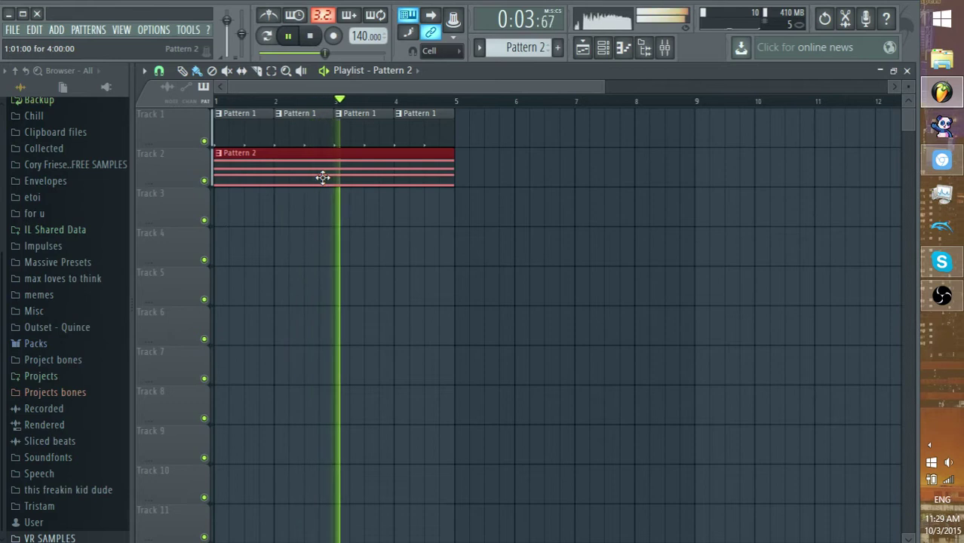
key("space")
double_click(447, 181)
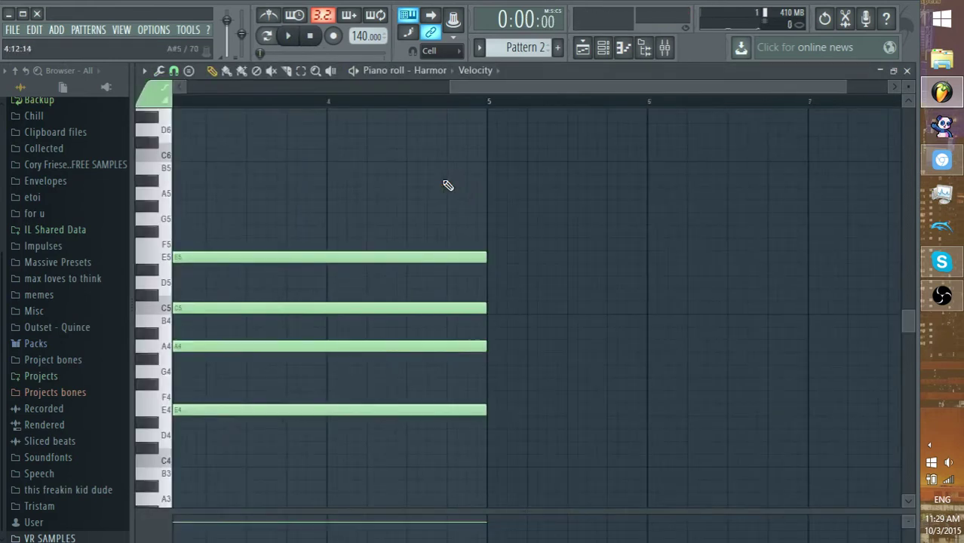
left_click(603, 47)
left_click(582, 47)
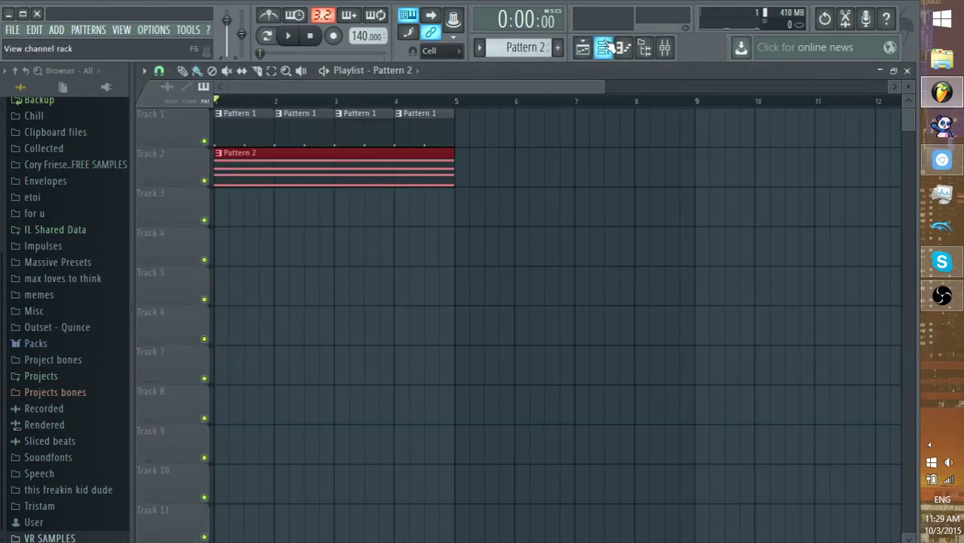
Show the channel rack and switch to the empty Pattern 3
left_click(603, 48)
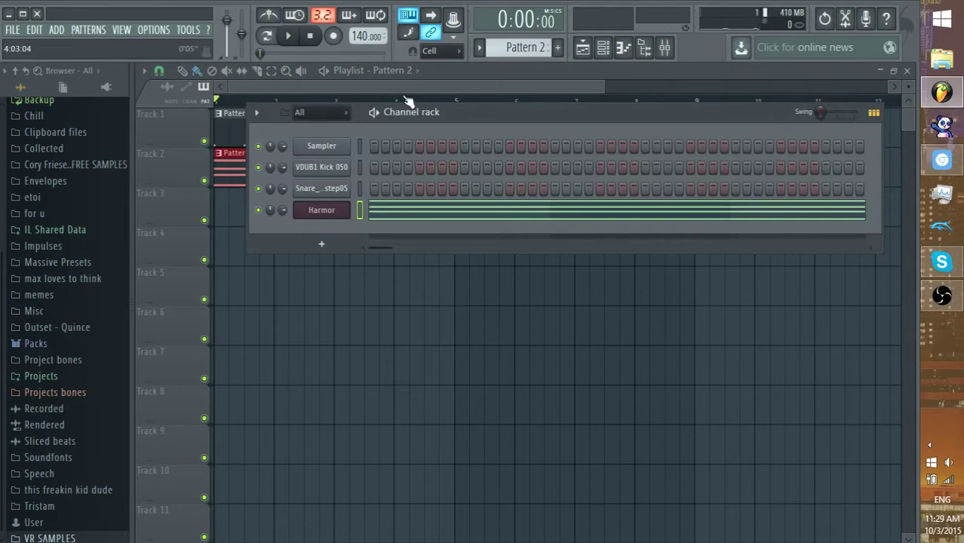
key("Right")
key("Left")
key("Left")
key("Right")
key("Right")
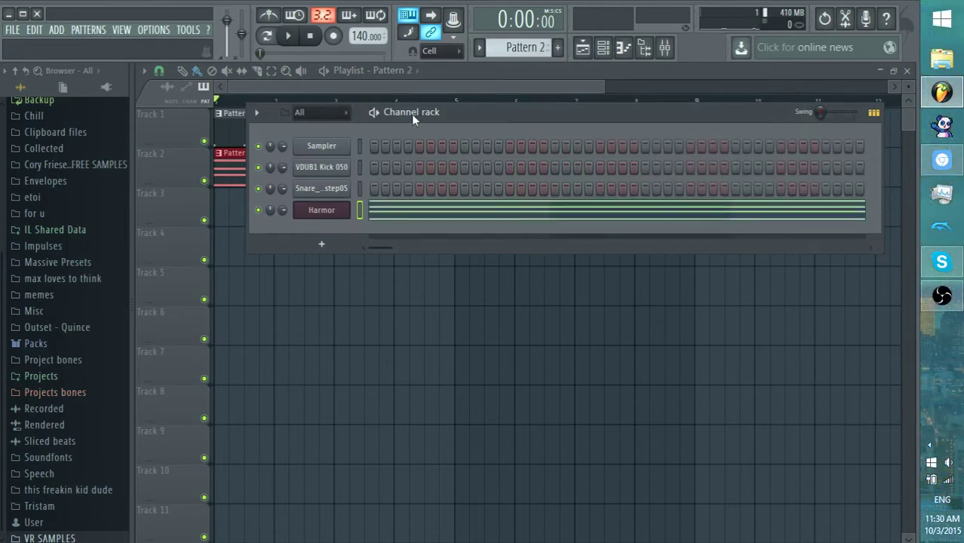
Add a second Harmor synthesizer channel to the project
left_click(56, 30)
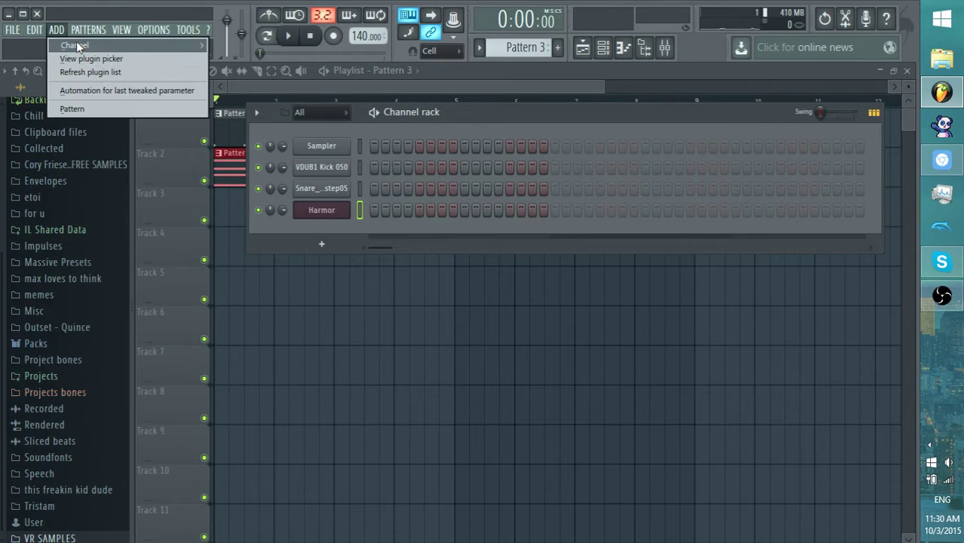
mouse_move(75, 45)
left_click(390, 504)
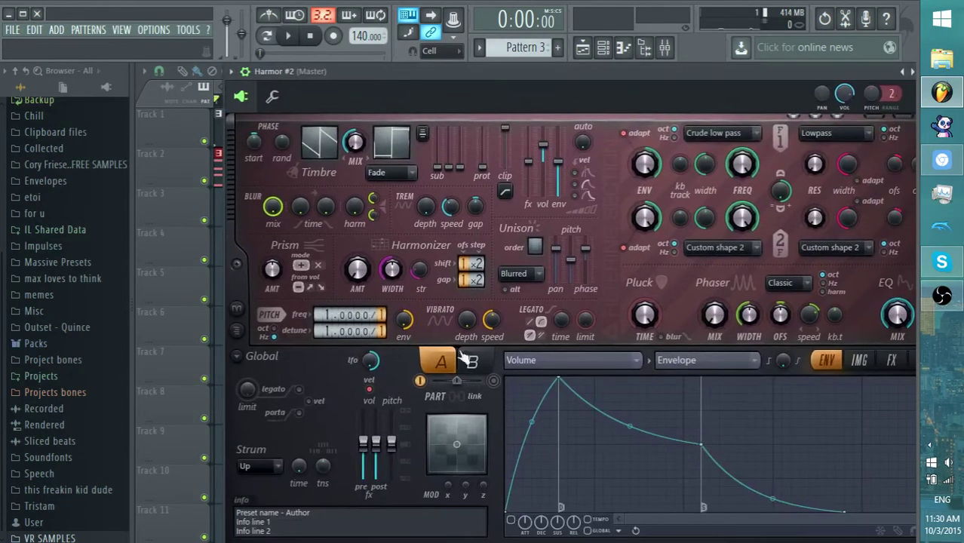
Rename the Harmor #2 channel to Ghost and give it a red colour
left_click(582, 48)
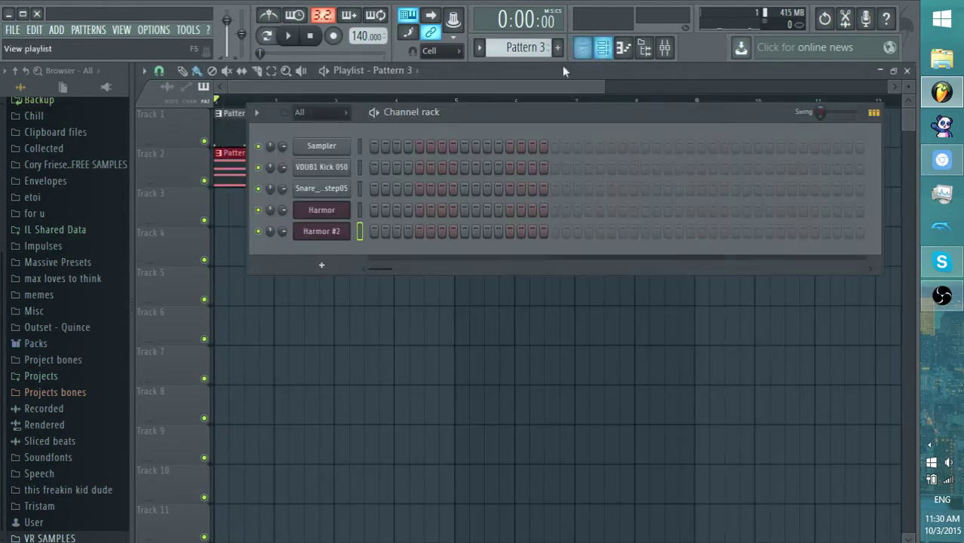
right_click(317, 233)
left_click(395, 248)
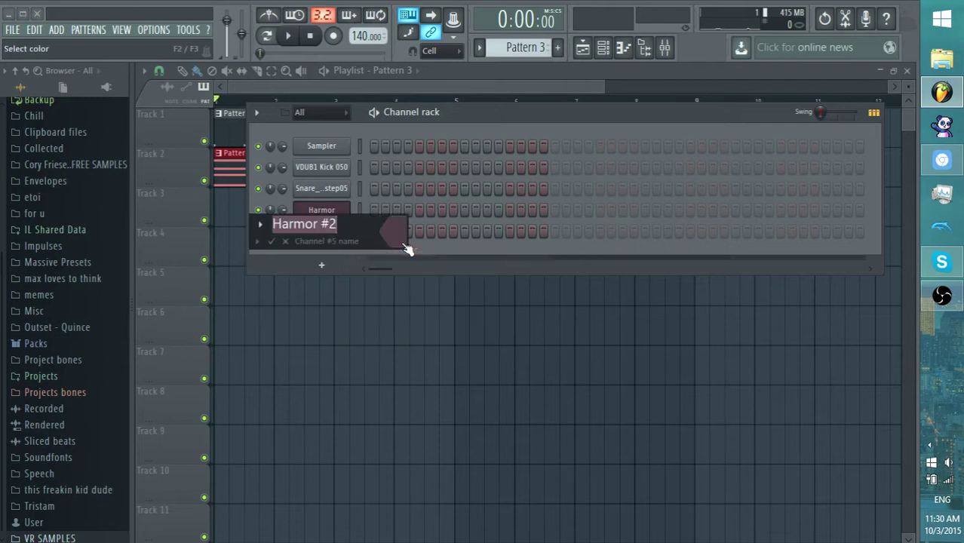
type("GHost")
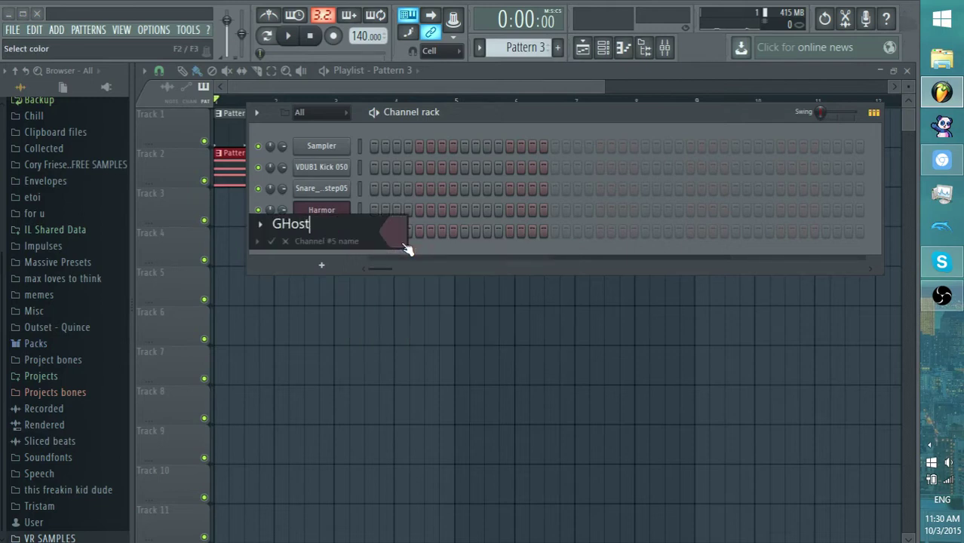
key("BackSpace")
key("BackSpace")
key("BackSpace")
key("BackSpace")
type("hps")
key("BackSpace")
key("BackSpace")
type("odst")
left_click(390, 232)
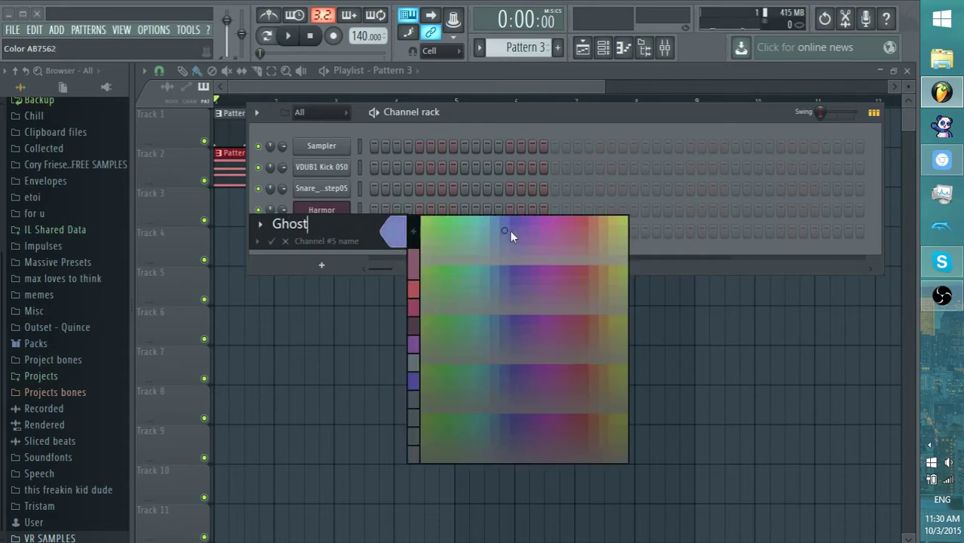
left_click(582, 269)
key("Return")
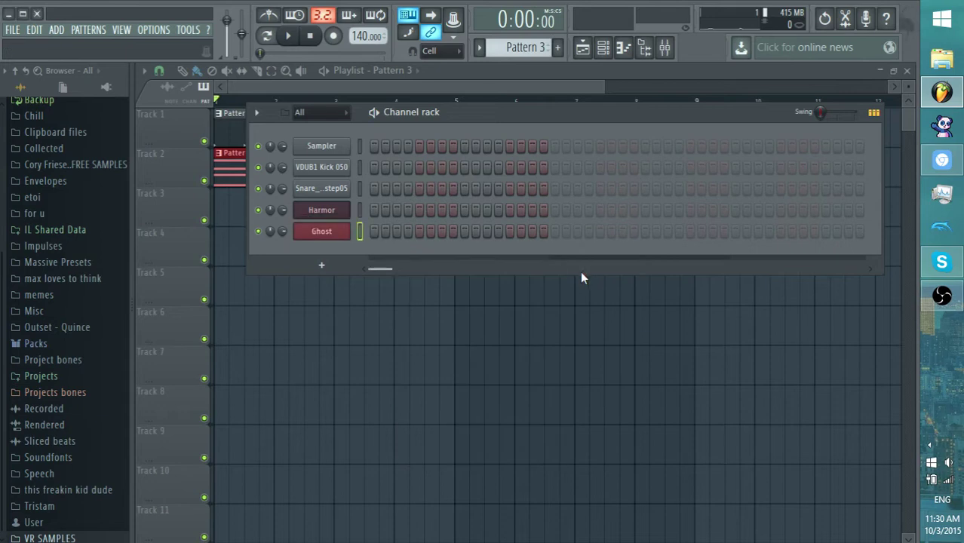
Reshape the Ghost channel's volume envelope with zero attack at 100%, a steep decay to 0% at about 0:382, and no release tail
left_click(338, 235)
key("y")
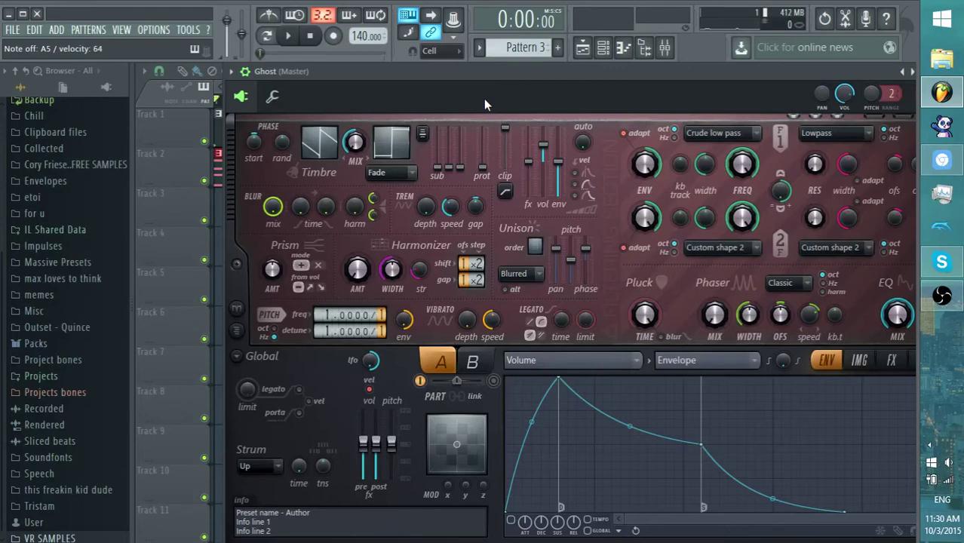
key("z")
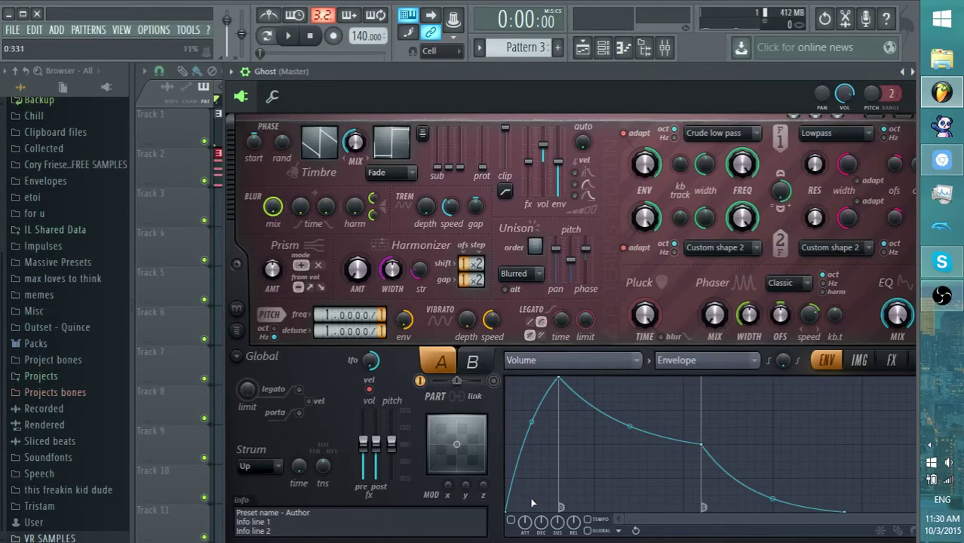
left_click_drag(556, 394, 472, 368)
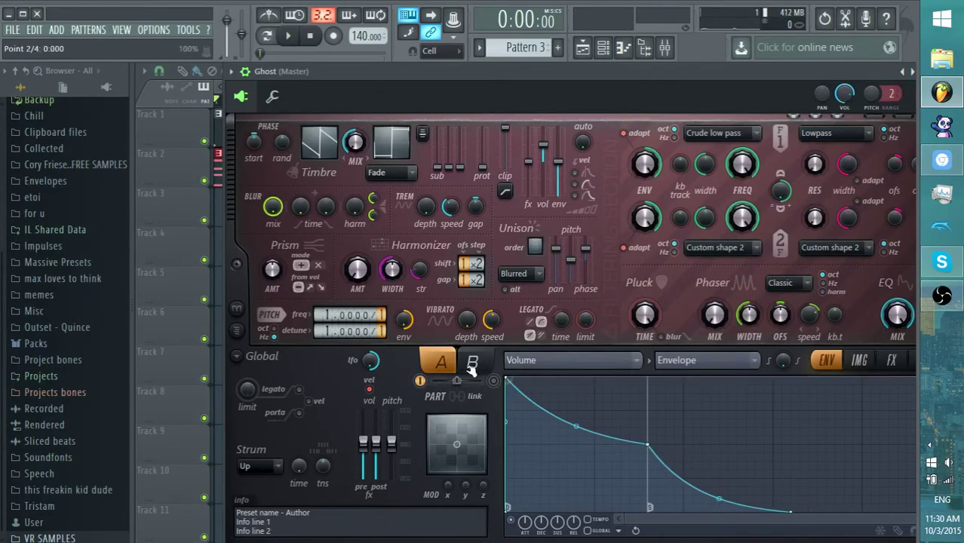
left_click_drag(702, 445, 540, 507)
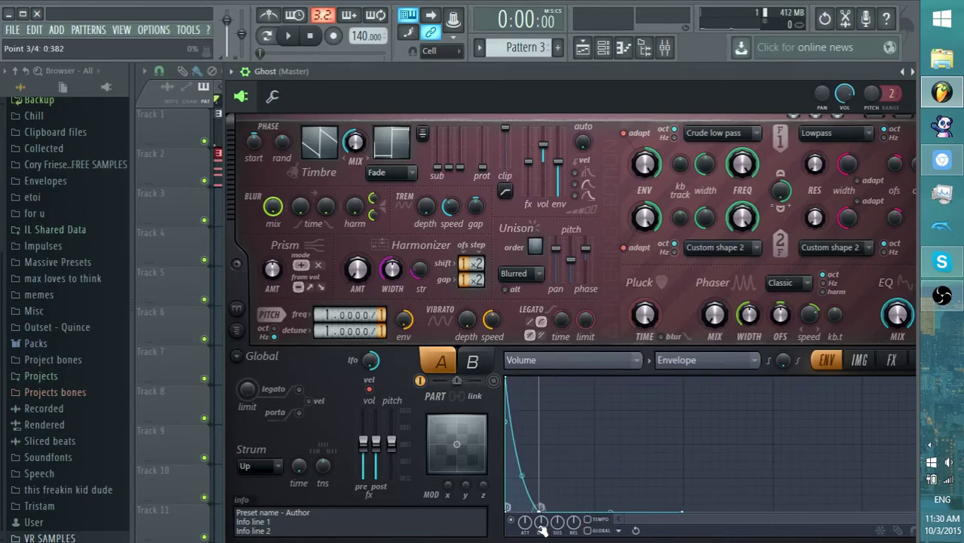
left_click_drag(700, 512, 541, 518)
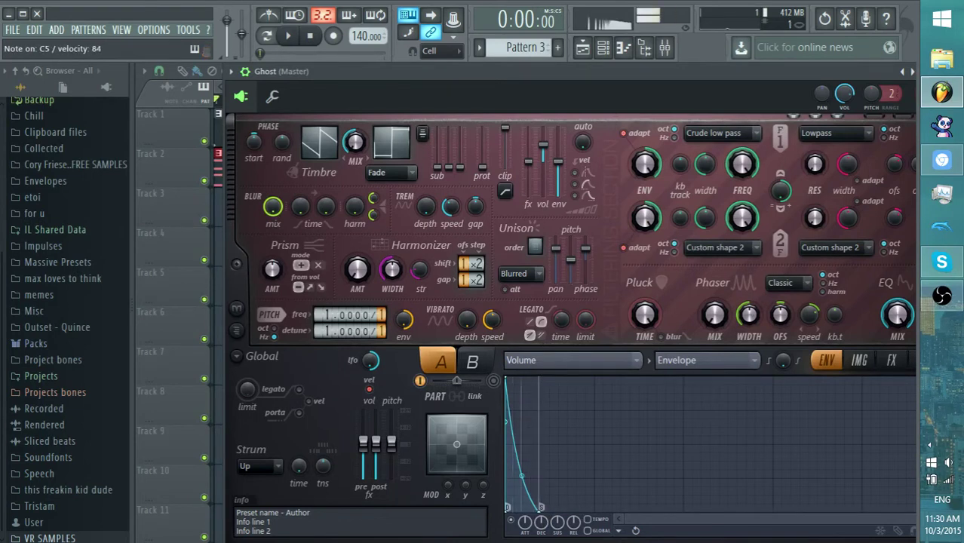
left_click_drag(541, 522, 540, 508)
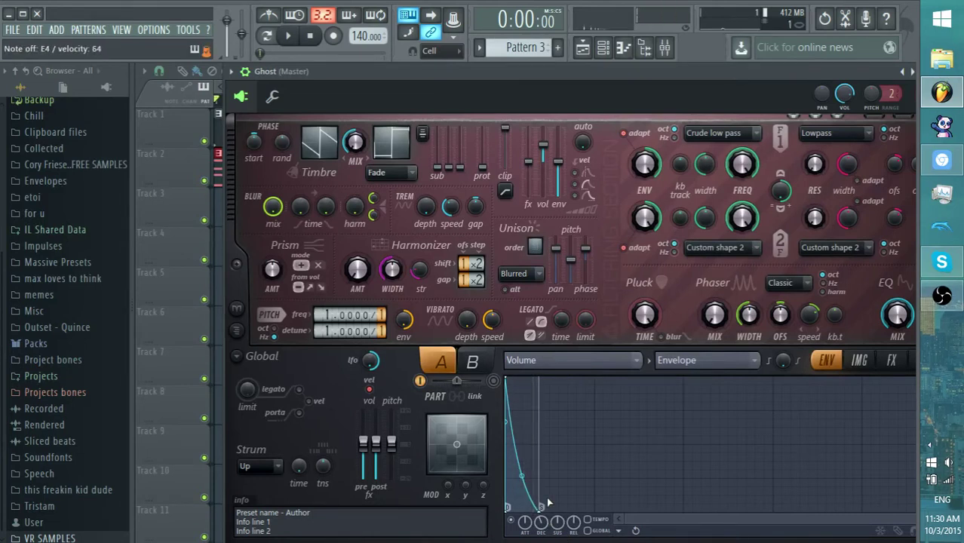
Assign the Ghost channel to the free mixer track 6
left_click(623, 48)
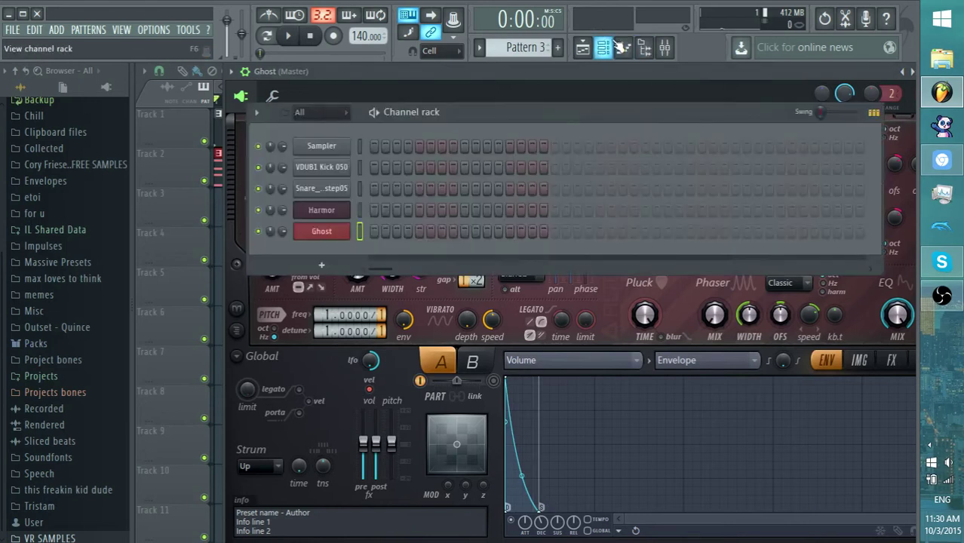
left_click(336, 231)
left_click(336, 231)
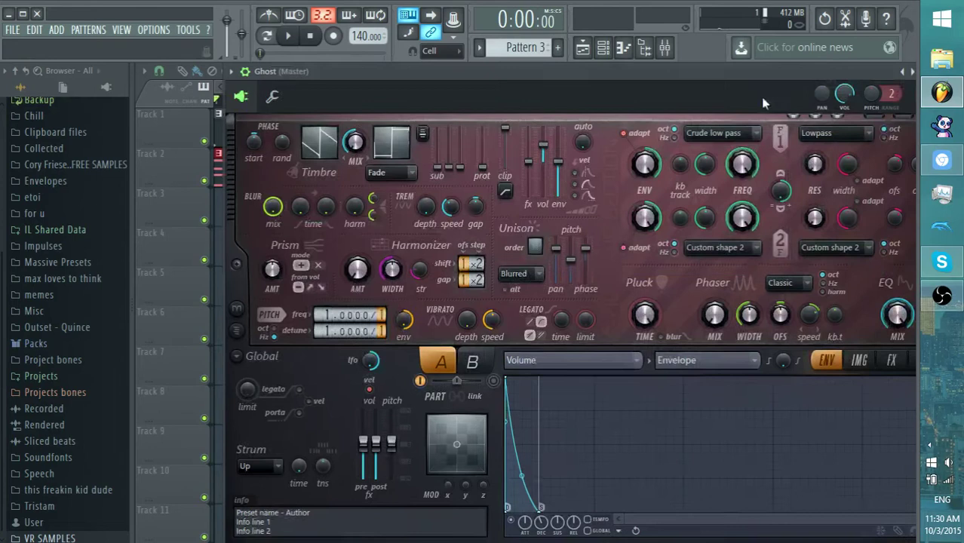
left_click_drag(764, 76, 628, 76)
mouse_move(798, 99)
left_mouse_down()
mouse_move(797, 89)
mouse_move(797, 102)
left_mouse_up()
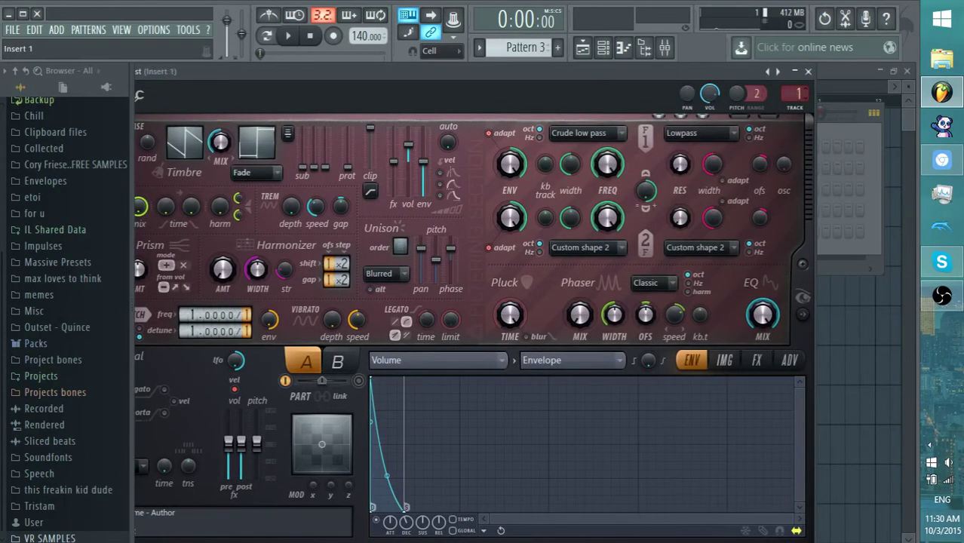
left_click(792, 99)
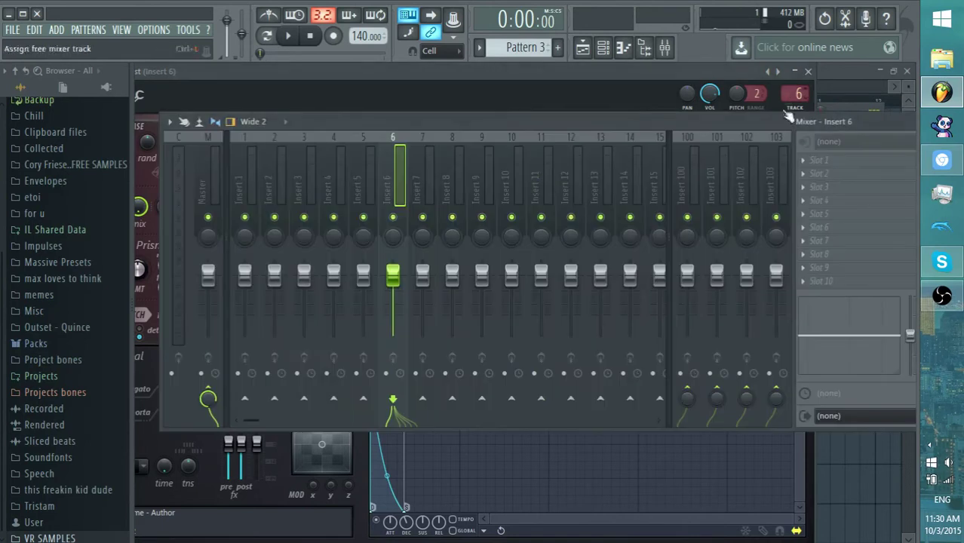
Rename mixer track Insert 6 to Ghost and colour it red
right_click(400, 176)
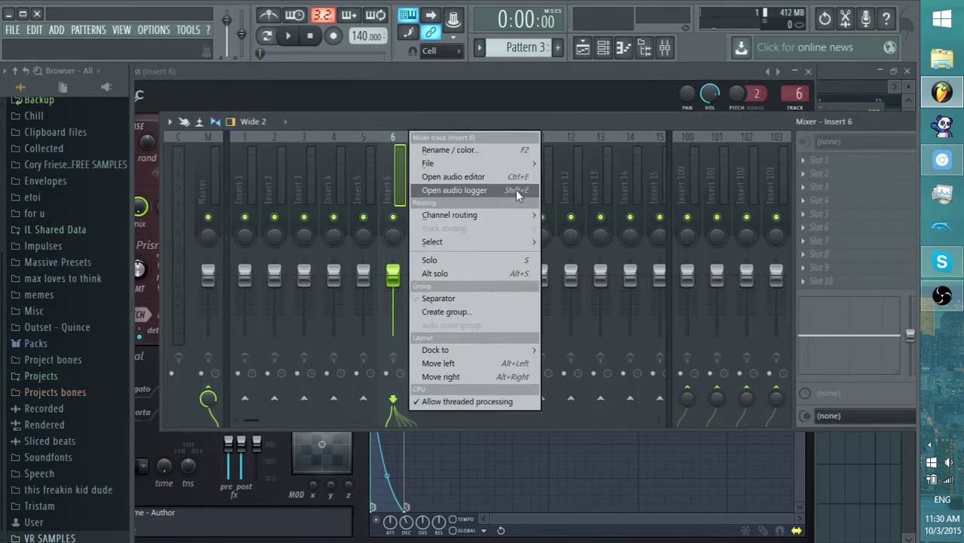
left_click(504, 149)
type("Ghost")
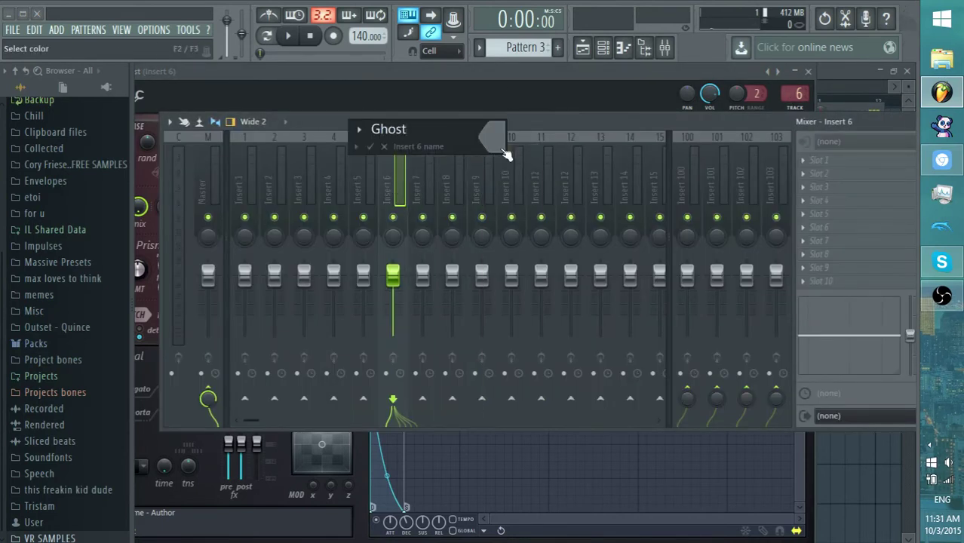
left_click(499, 148)
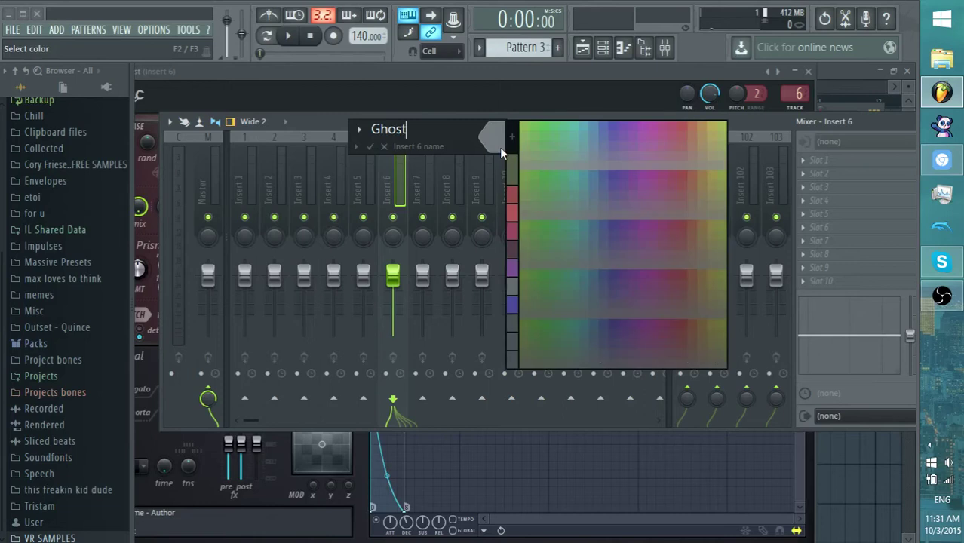
left_click(685, 276)
key("Return")
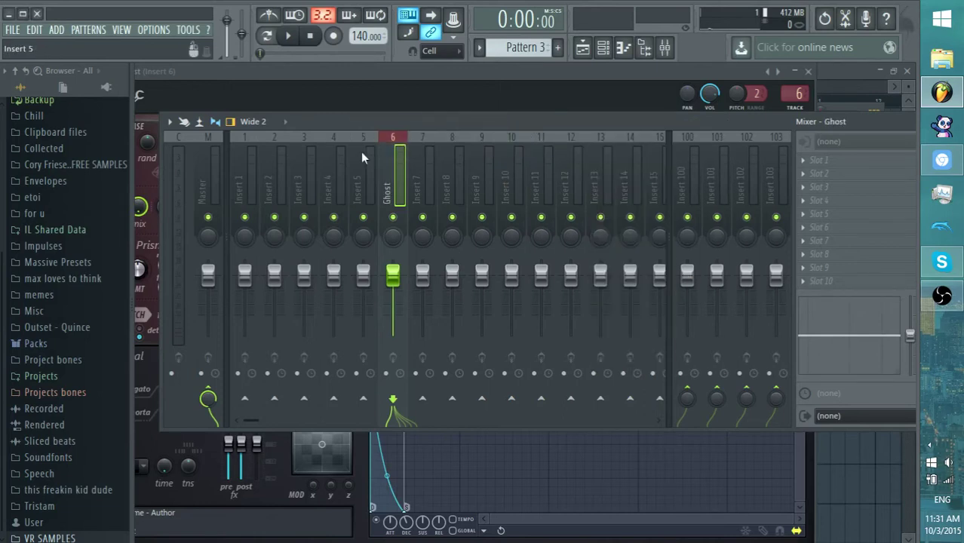
Rename mixer track Insert 5 to Sidechain and colour it red
left_click(363, 185)
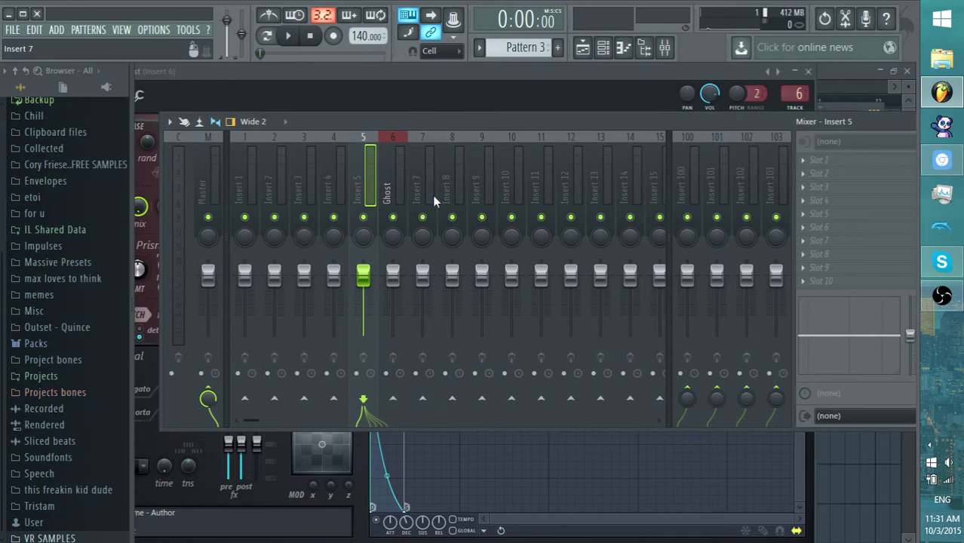
left_click(429, 192)
left_click(369, 190)
right_click(377, 134)
left_click(366, 191)
right_click(365, 191)
left_click(364, 188)
right_click(355, 179)
left_click(400, 150)
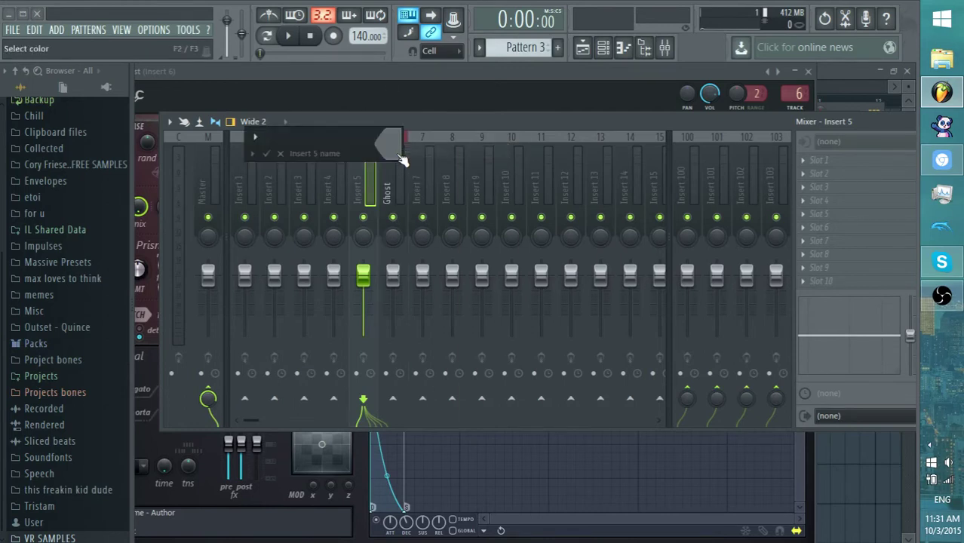
type("Sld")
type("ide")
key("BackSpace")
key("BackSpace")
key("BackSpace")
key("BackSpace")
key("BackSpace")
type("idechjain")
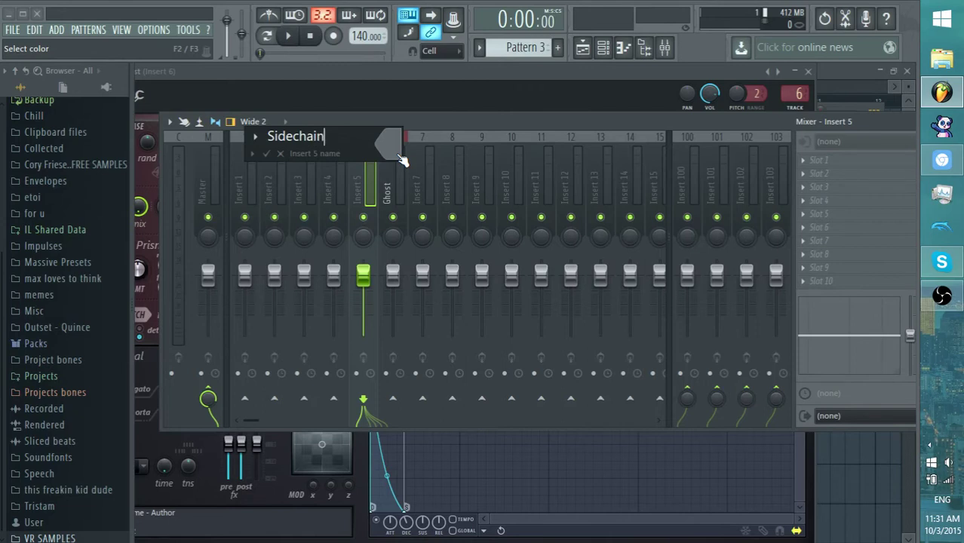
left_click(398, 155)
left_click(575, 329)
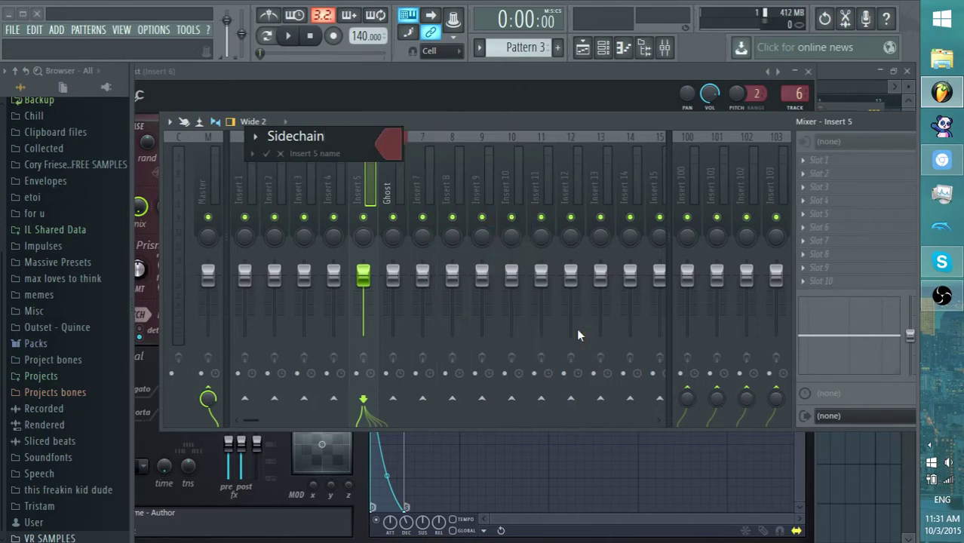
key("Return")
Route the Ghost mixer track only to the Sidechain track and check the routing of both tracks
left_click(385, 145)
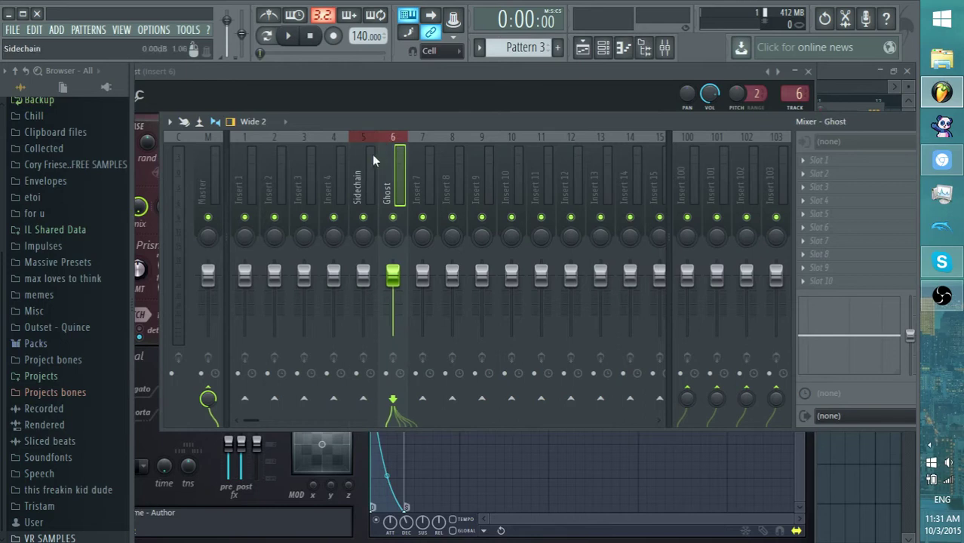
right_click(369, 404)
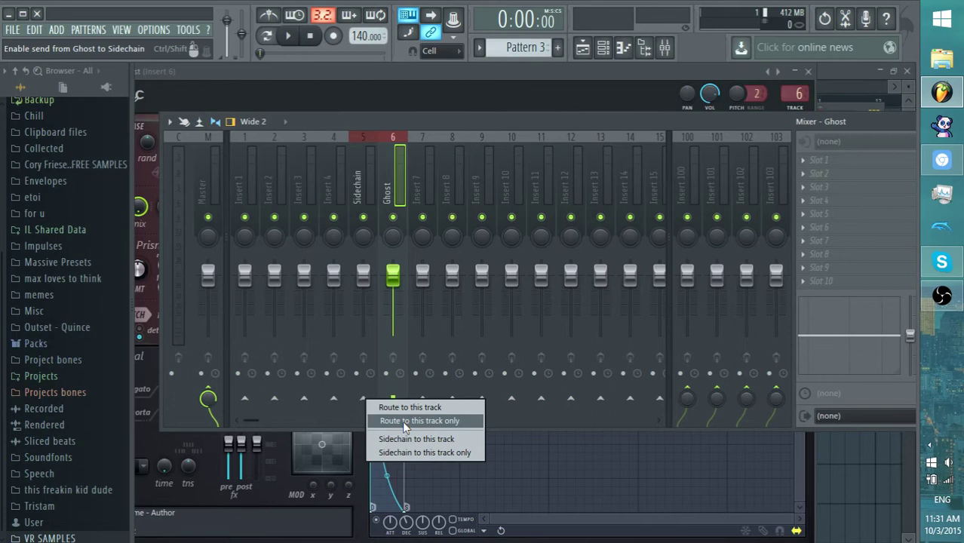
left_click(402, 421)
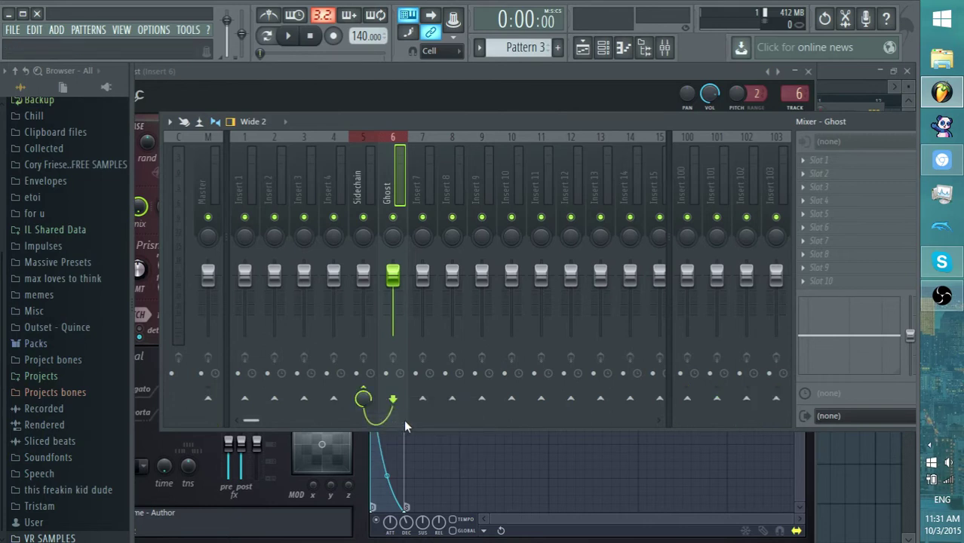
left_click(361, 200)
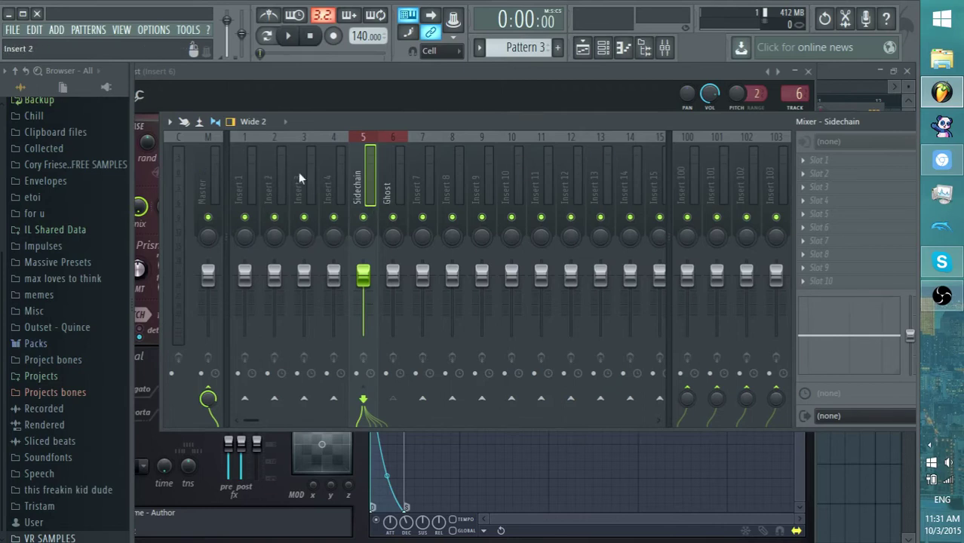
left_click(400, 192)
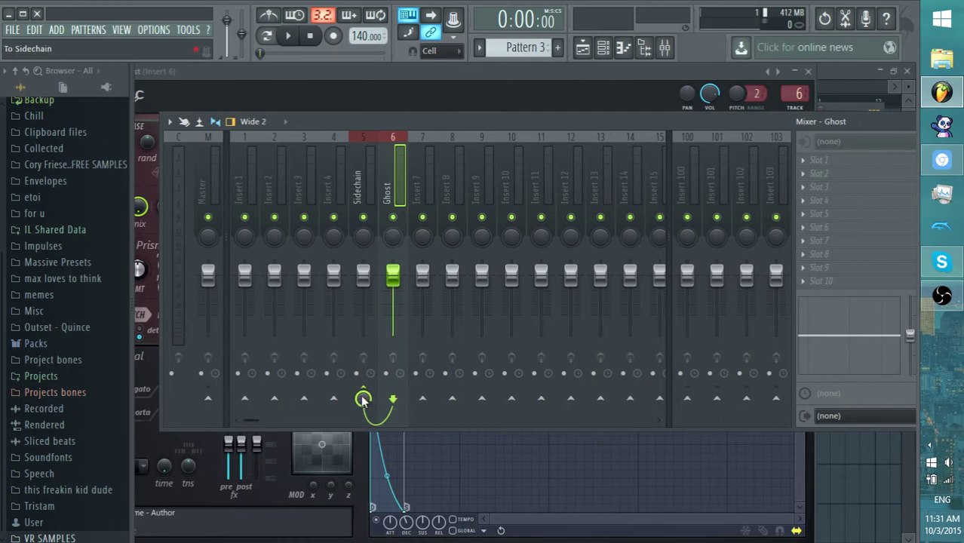
Set the Ghost track's send level to the Sidechain track to 0%
left_click_drag(363, 400, 363, 422)
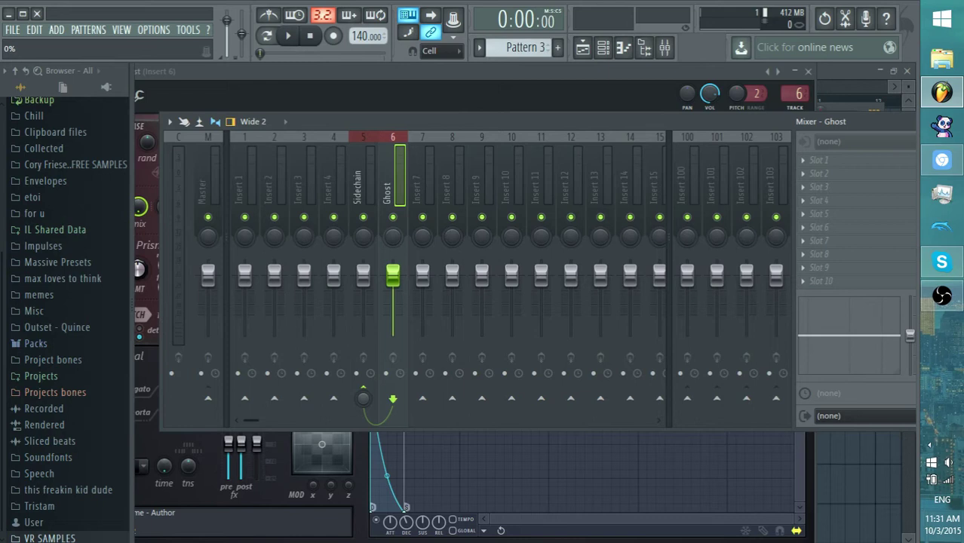
left_click_drag(533, 71, 623, 47)
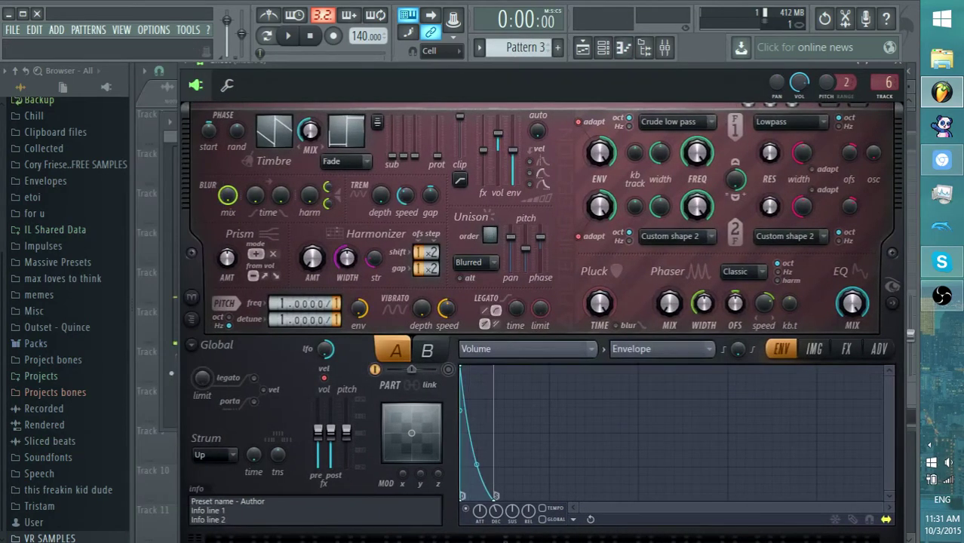
Add a Fruity Limiter to effect slot 1 of the Sidechain mixer track
left_click(664, 47)
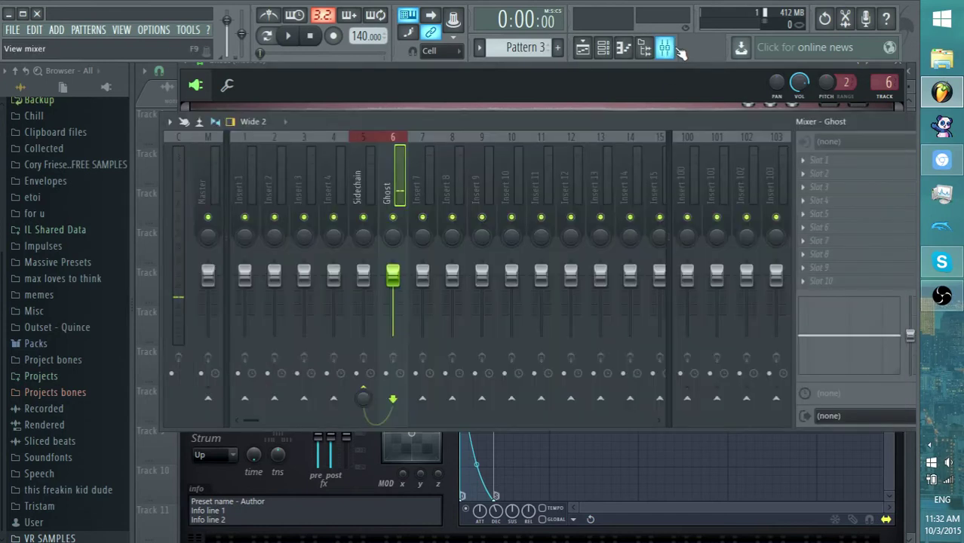
left_click(362, 177)
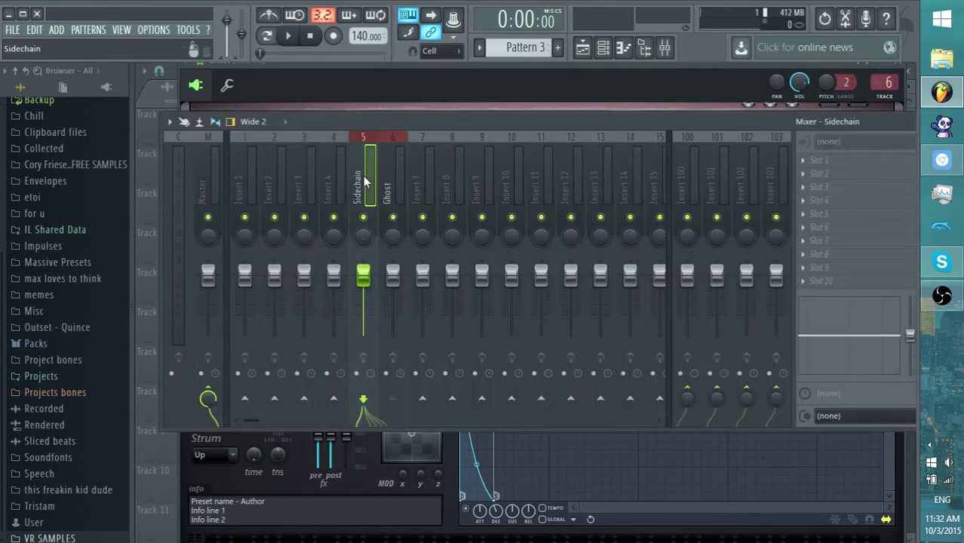
left_click(830, 162)
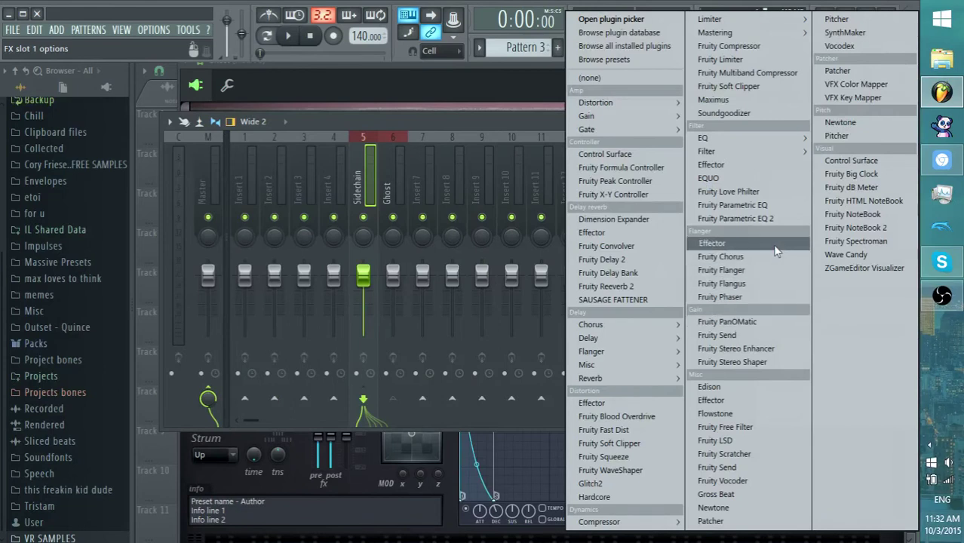
left_click(765, 60)
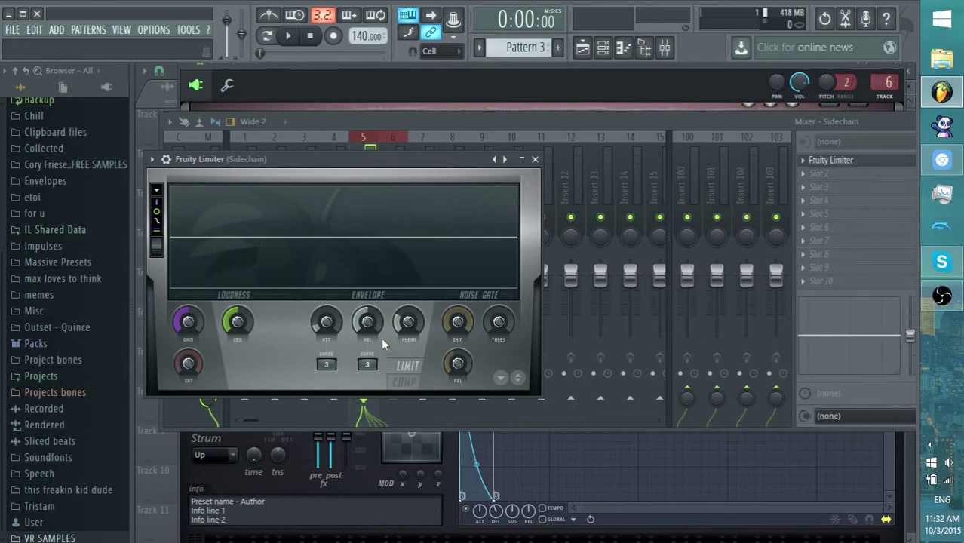
Switch the Fruity Limiter to compressor mode and choose Ghost as its sidechain input
left_click(405, 383)
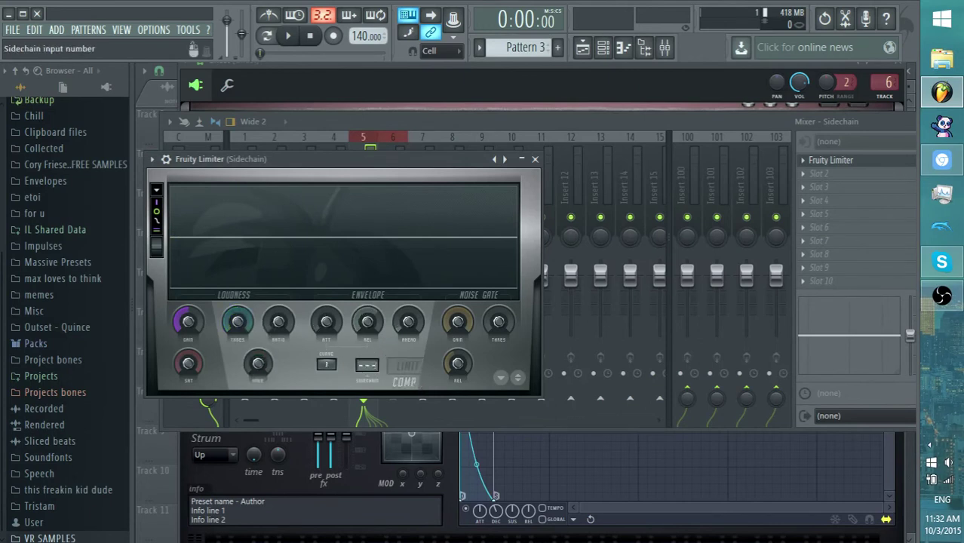
left_click(373, 367)
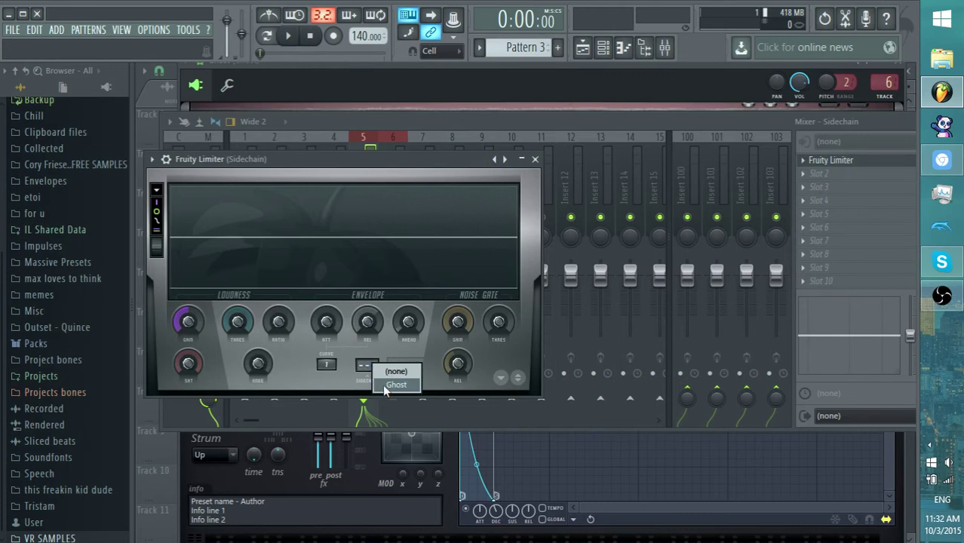
left_click(395, 385)
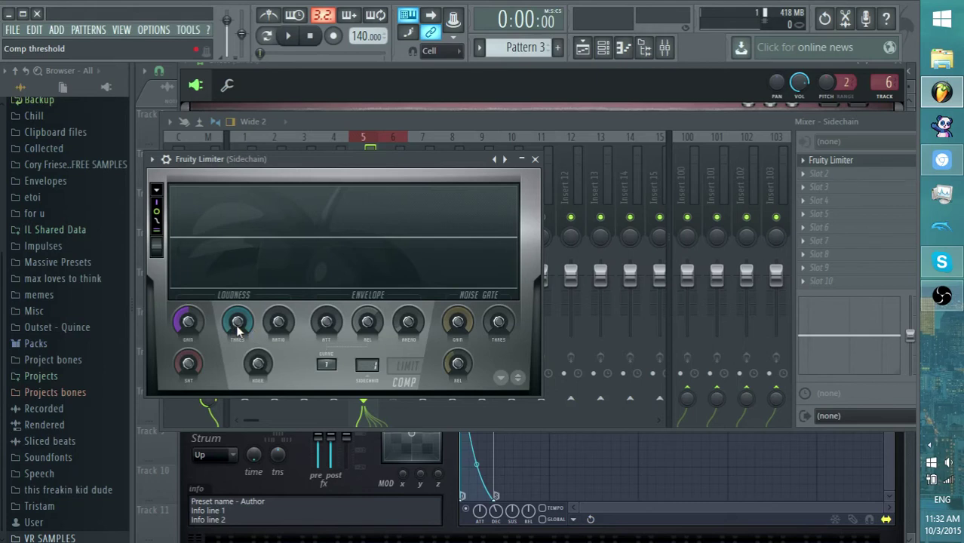
Set the compressor threshold to about -25.1 dB and the ratio to about 4.3:1
mouse_move(238, 324)
left_mouse_down()
mouse_move(238, 366)
mouse_move(238, 329)
left_mouse_up()
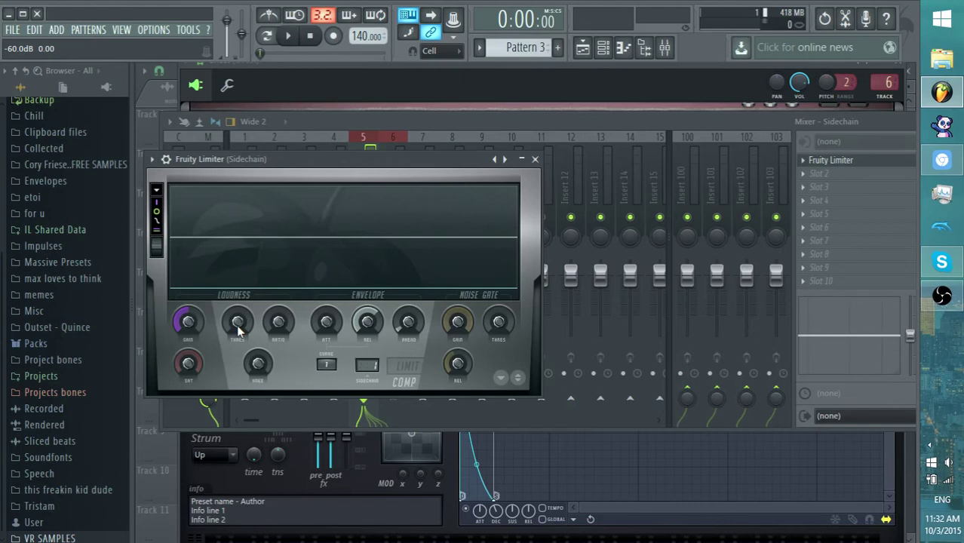
scroll(237, 330, "up", 3)
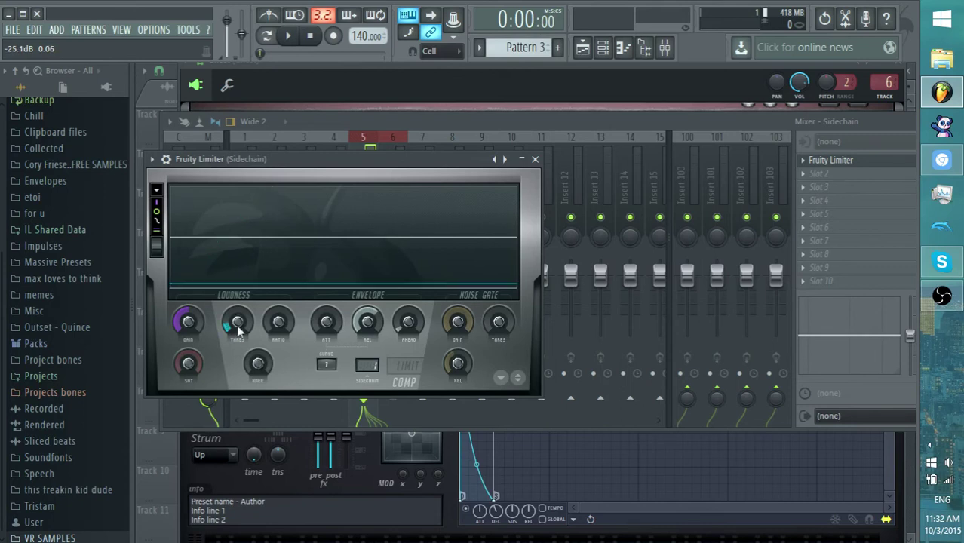
scroll(279, 330, "up", 3)
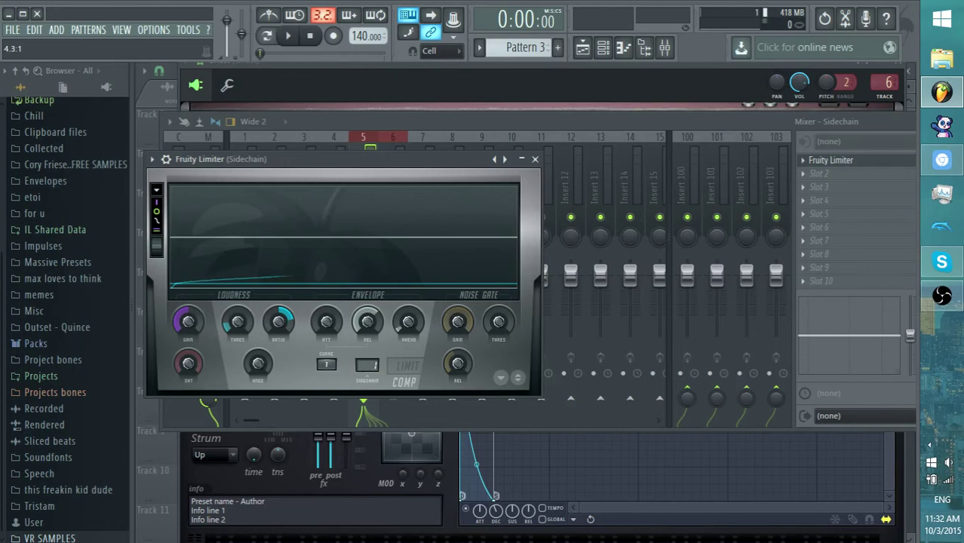
scroll(279, 322, "down", 5)
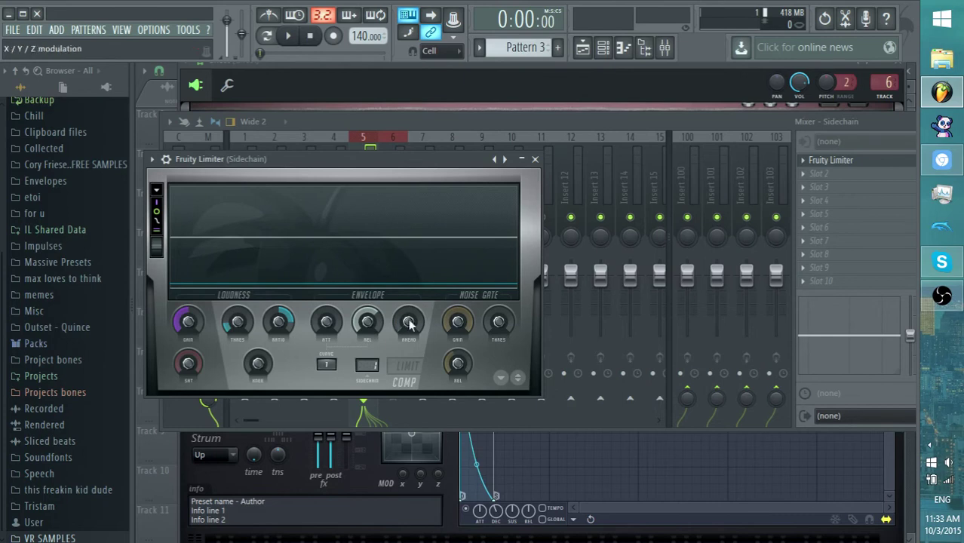
Add Ghost hits on steps 1 and 9 of Pattern 1, matching the kick and snare, and play the pattern
left_click(603, 48)
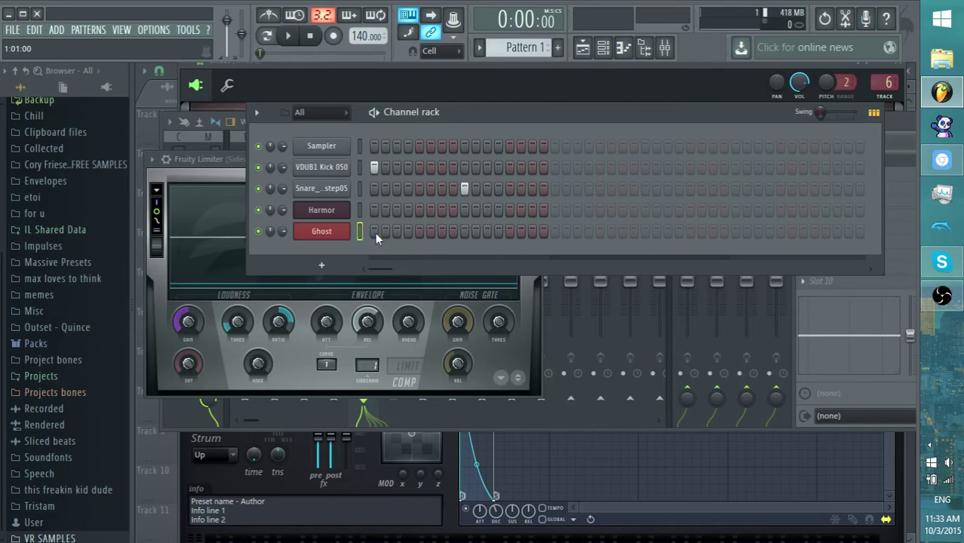
left_click(463, 231)
key("space")
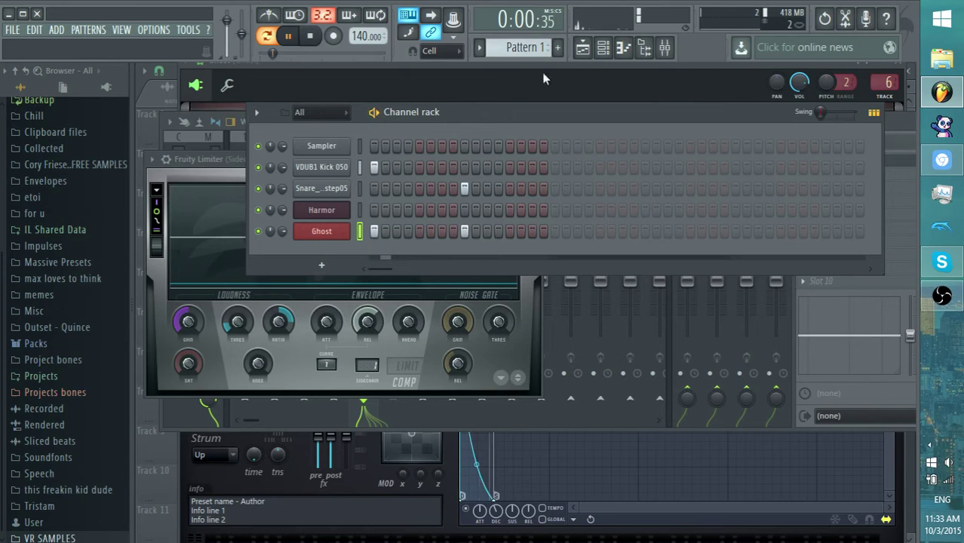
Play the playlist arrangement from bar 1 and stop it
left_click(578, 50)
left_click(217, 101)
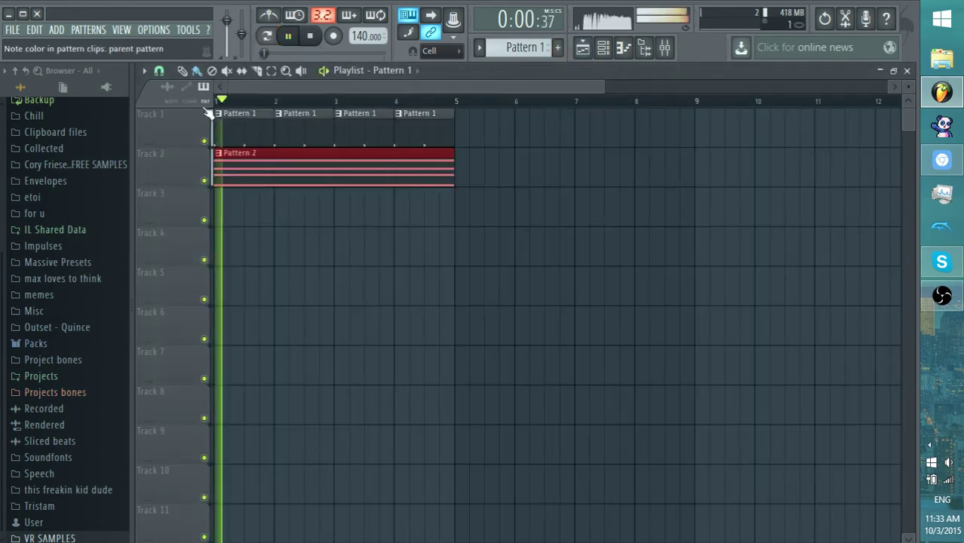
key("space")
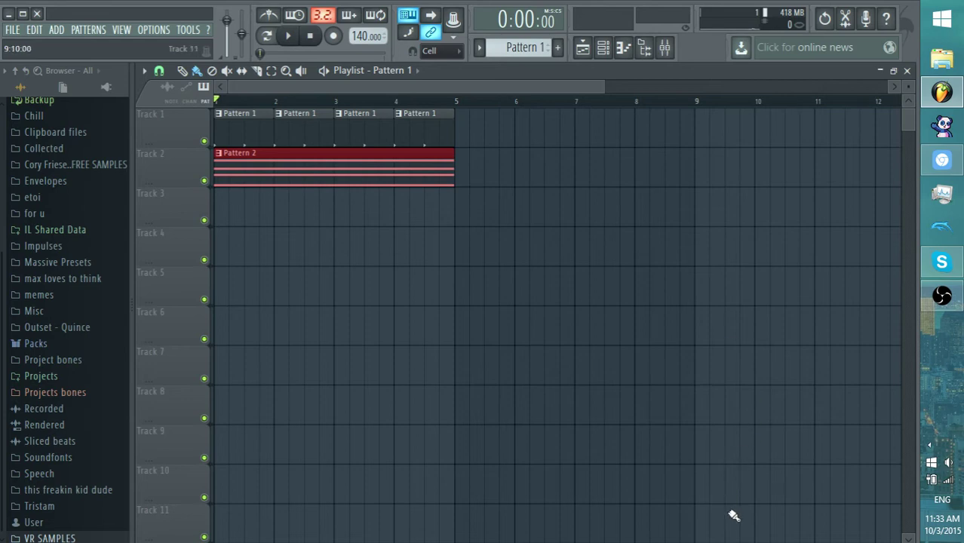
Solo playlist Track 2 to hear Pattern 2 on its own, and unsolo it again
left_click(379, 192)
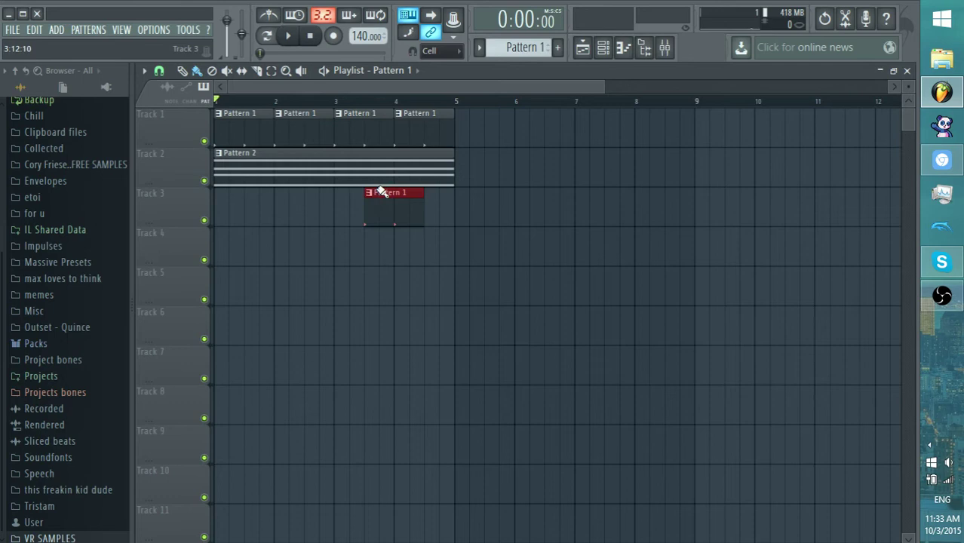
right_click(392, 211)
right_click(205, 181)
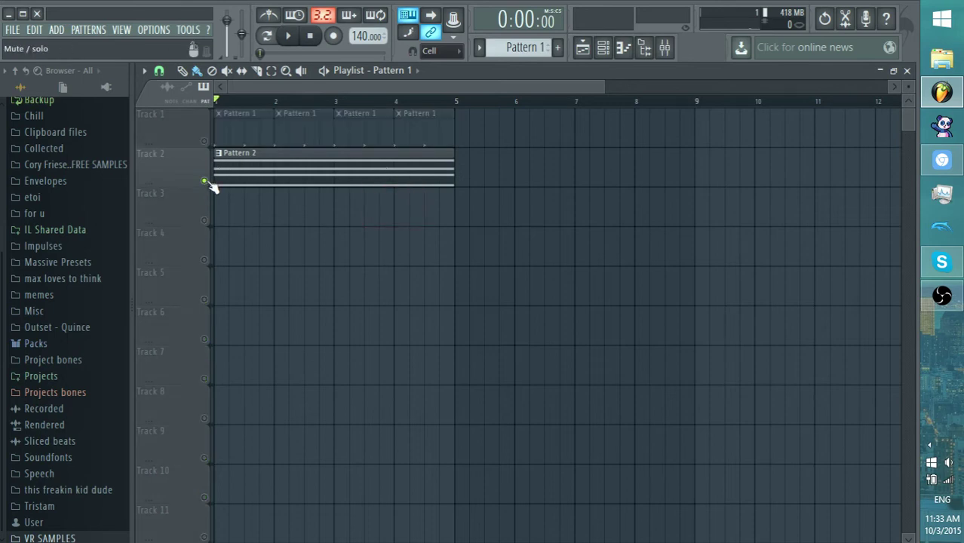
key("space")
key("space")
right_click(204, 181)
Assign the Harmor channel to mixer track 9 and route that track only to the Sidechain track
left_click(623, 48)
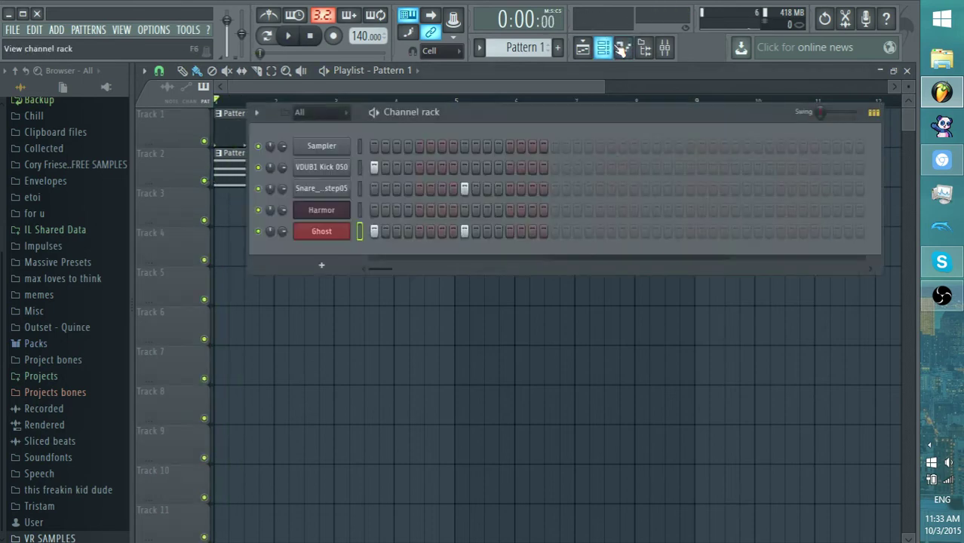
left_click(342, 214)
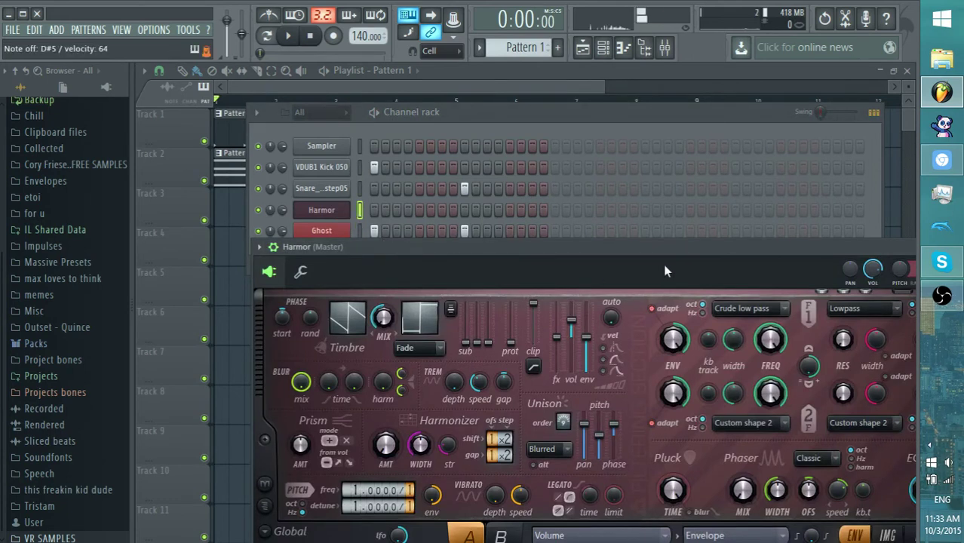
left_click_drag(645, 247, 514, 230)
key("F9")
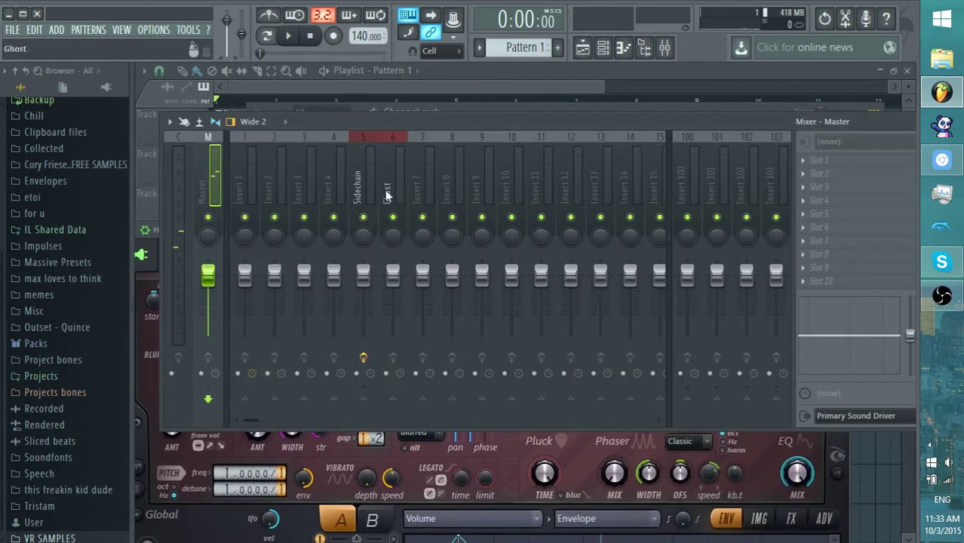
right_click(490, 182)
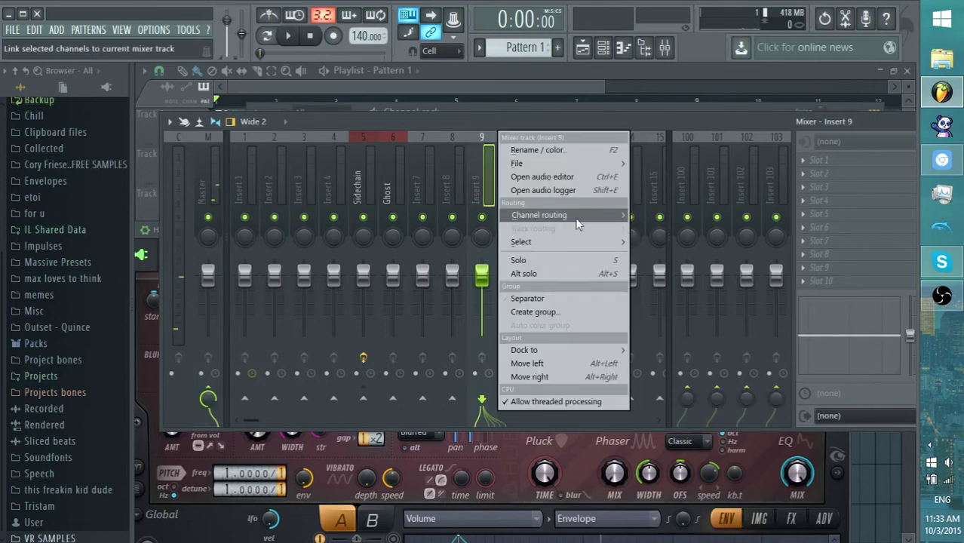
mouse_move(580, 219)
left_click(643, 217)
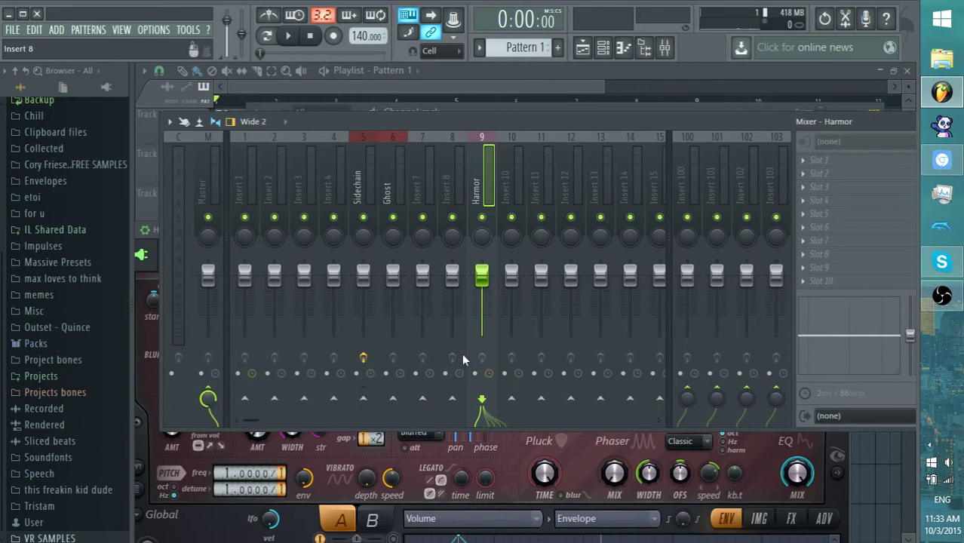
right_click(365, 402)
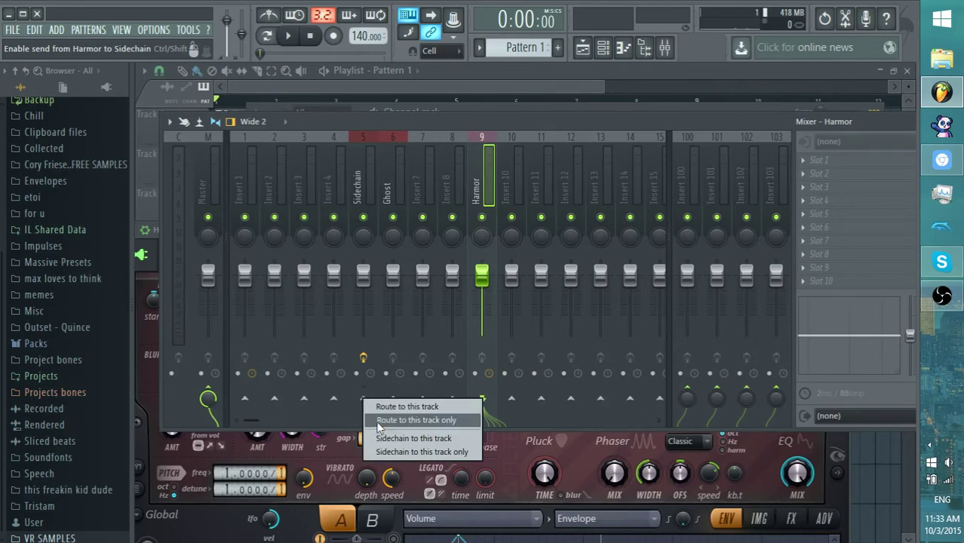
left_click(415, 421)
Select Ghost again as the sidechain input of the Fruity Limiter on the Sidechain track
left_click(367, 203)
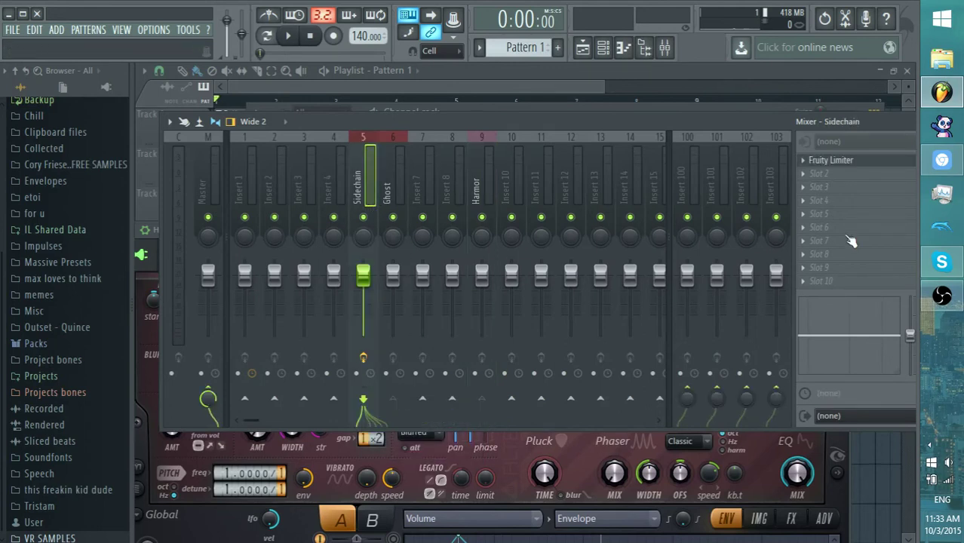
left_click(829, 160)
left_click(368, 365)
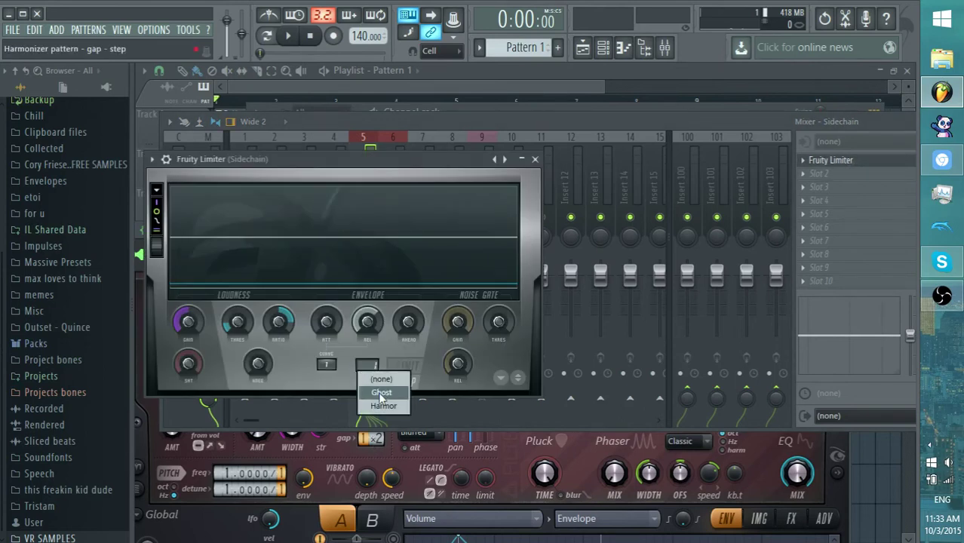
left_click(381, 394)
right_click(375, 368)
left_click(387, 395)
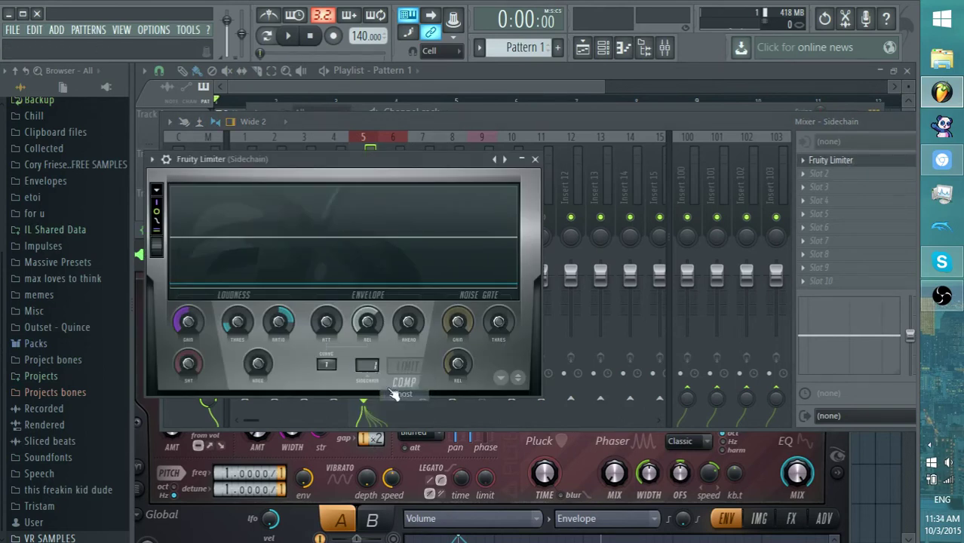
Play back the playlist arrangement to hear the sidechained Harmor chords
left_click(581, 48)
key("space")
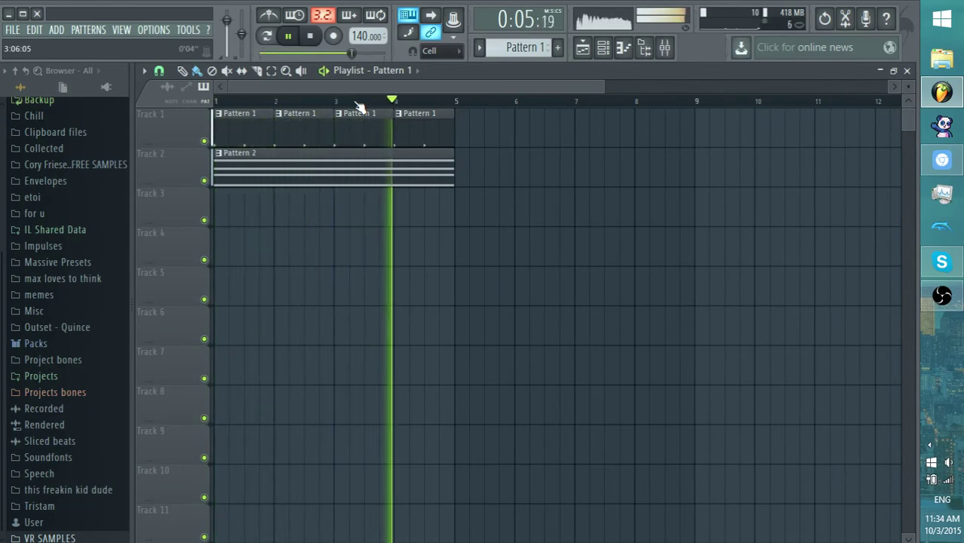
key("space")
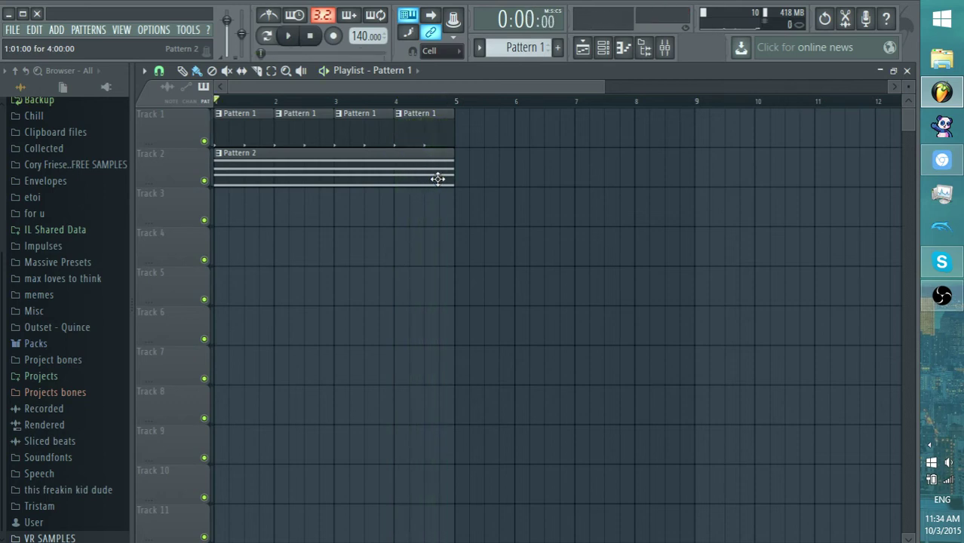
Try repeating Pattern 2 as one-bar clips on Track 2 during playback, and restore the single four-bar clip
left_click_drag(454, 179, 273, 176)
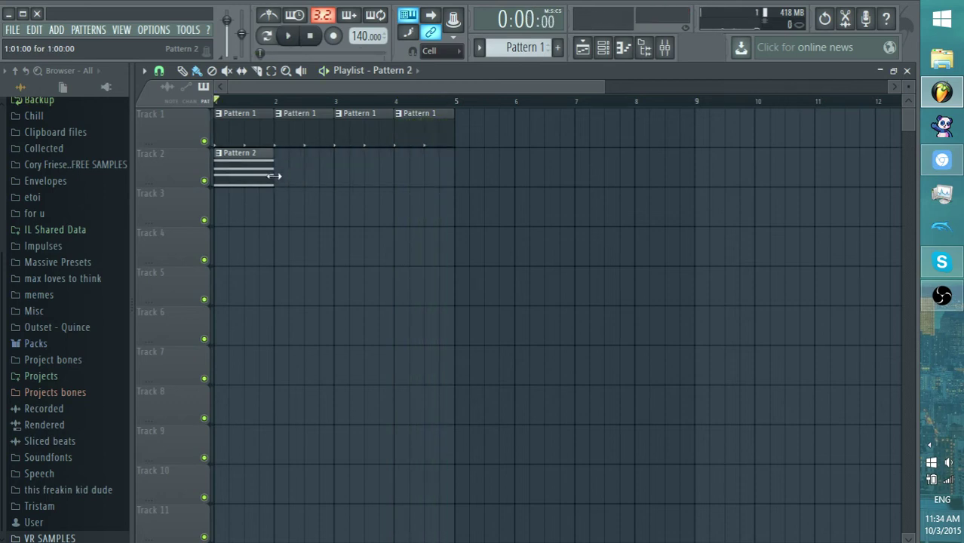
left_click(288, 172)
key("space")
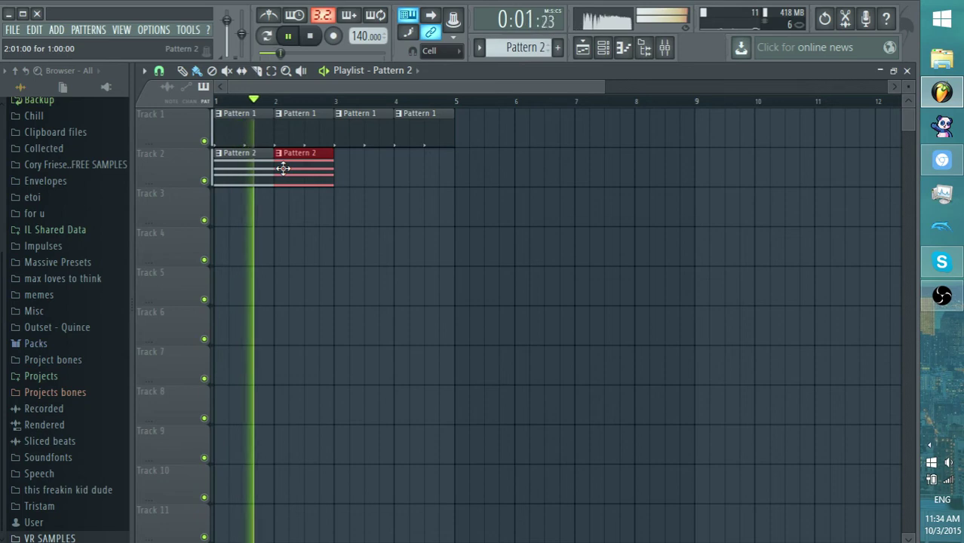
left_click(339, 172)
right_click(350, 175)
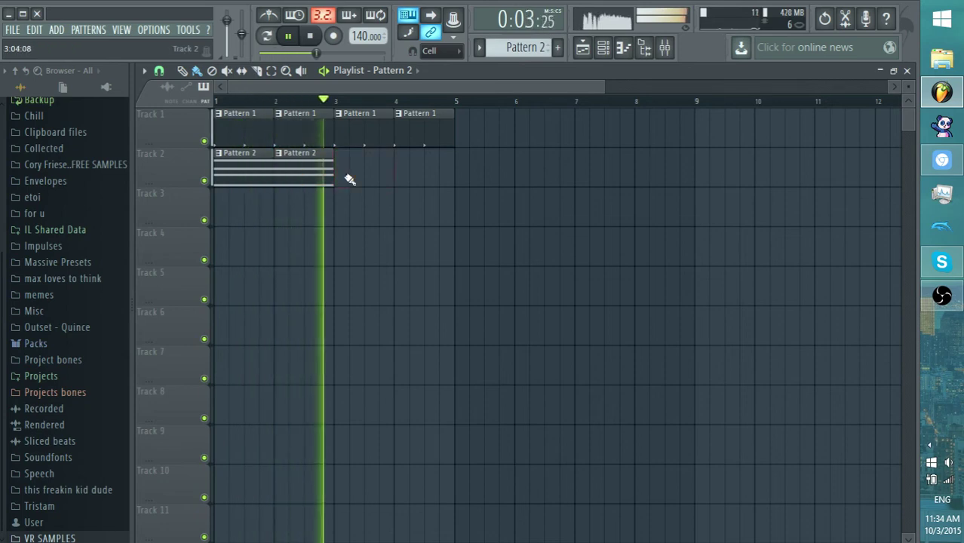
right_click(302, 171)
key("space")
left_click_drag(273, 167, 454, 170)
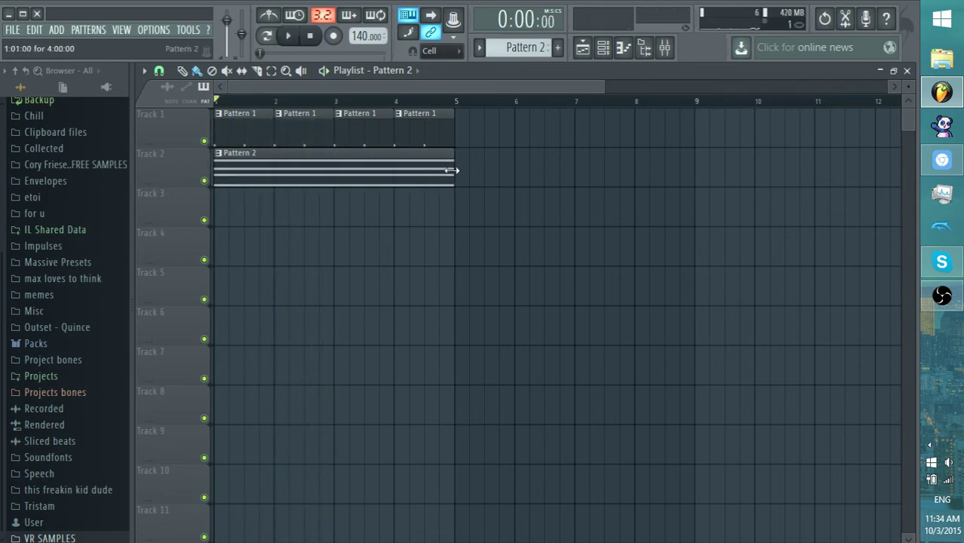
Open the Fruity Limiter on the Sidechain track and compare a very low compressor threshold with 0.0 dB during playback
left_click(664, 48)
left_click(833, 162)
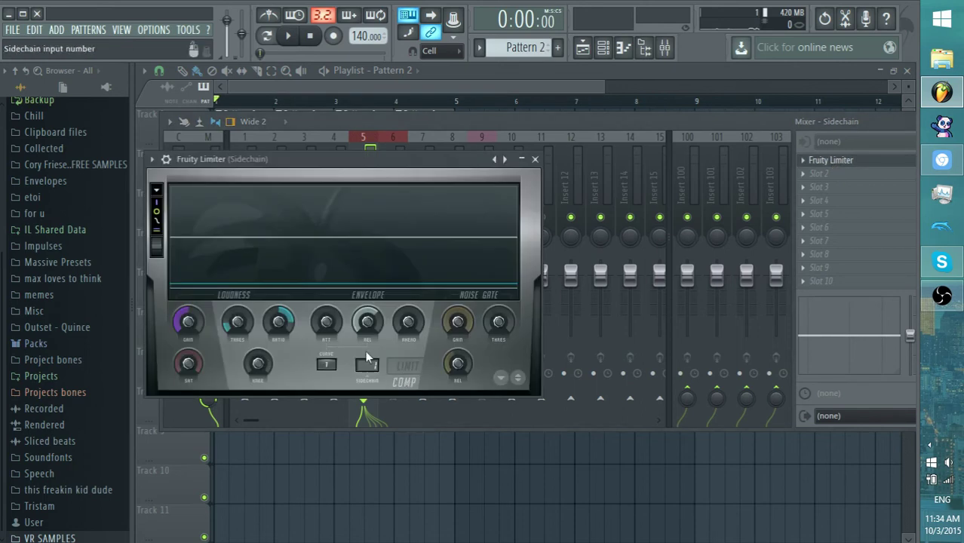
left_click_drag(239, 323, 240, 355)
key("space")
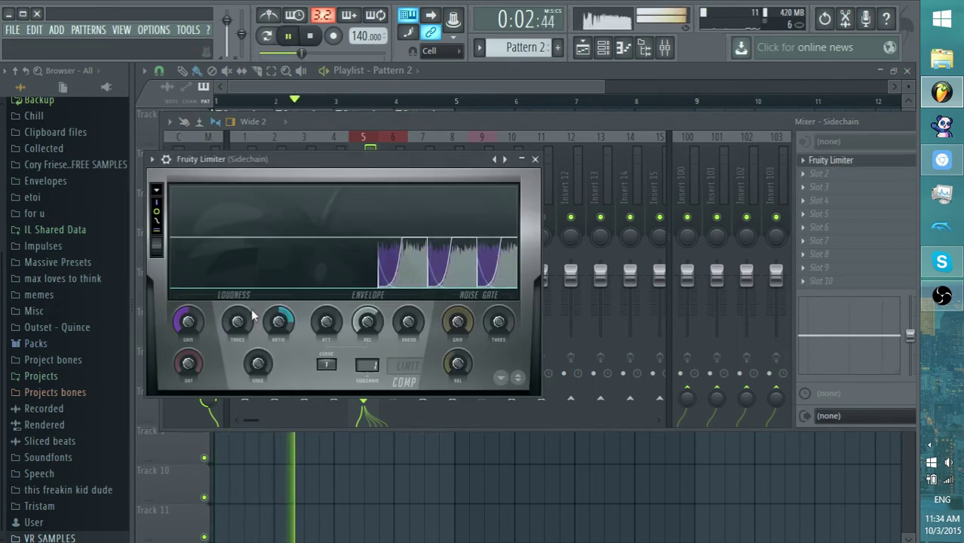
key("space")
left_click_drag(240, 320, 239, 300)
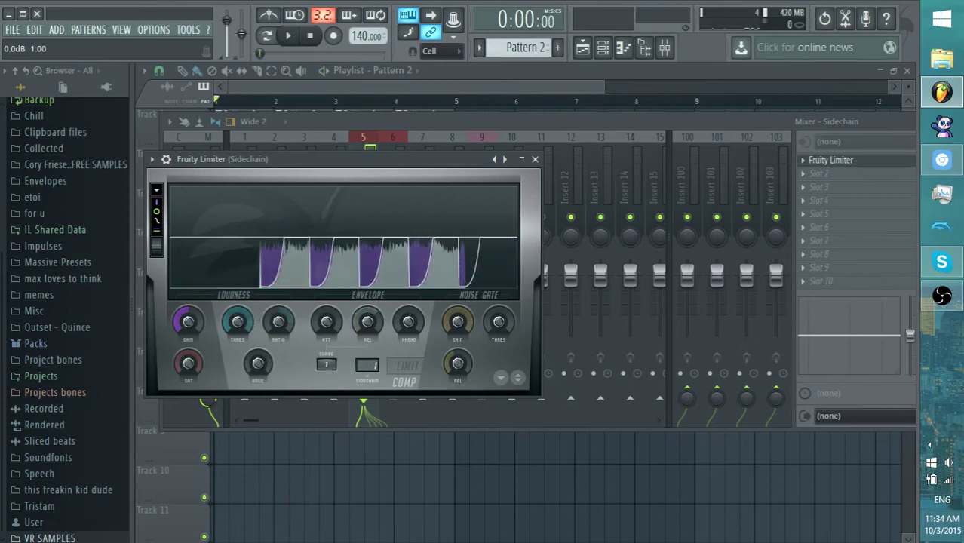
key("space")
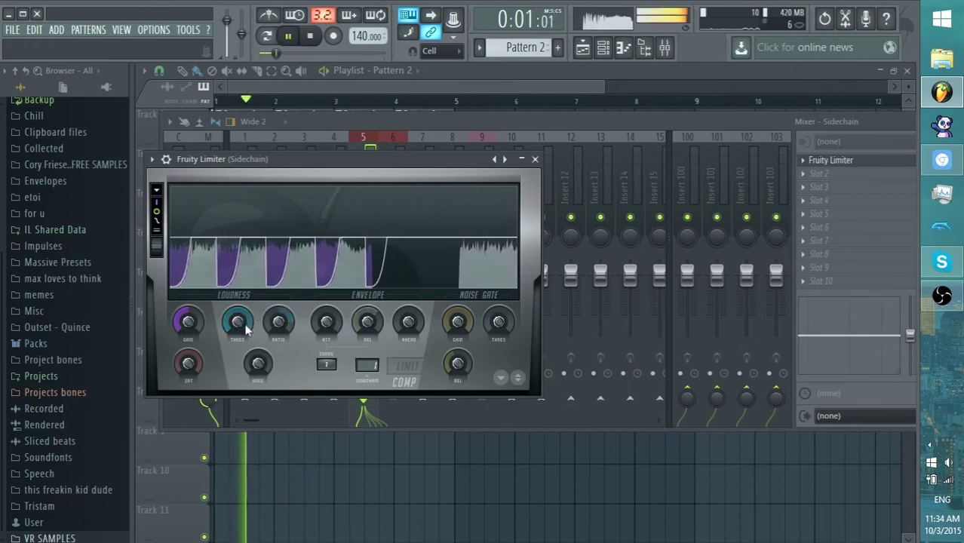
key("space")
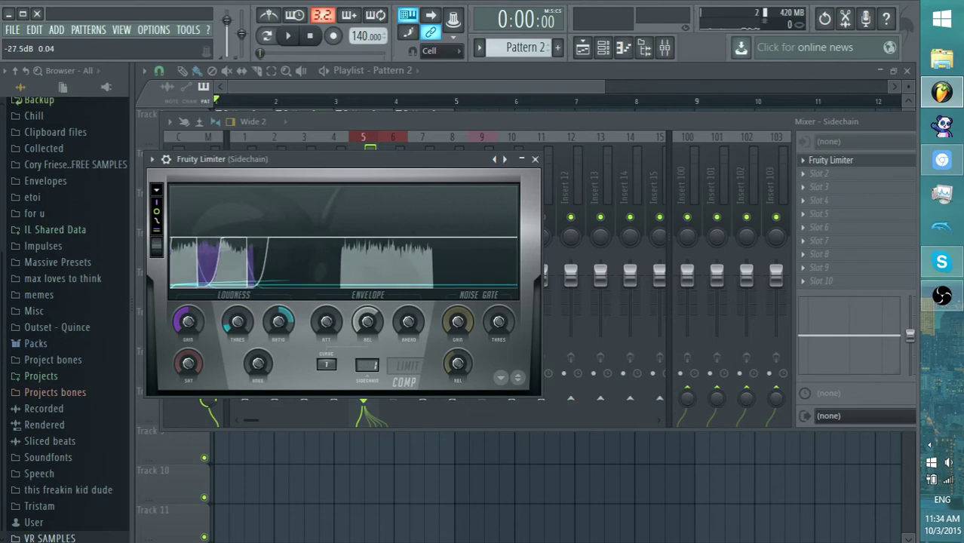
Try a compressor threshold of -27.5 dB and a ratio of 20.0:1, playing the arrangement after each change
key("space")
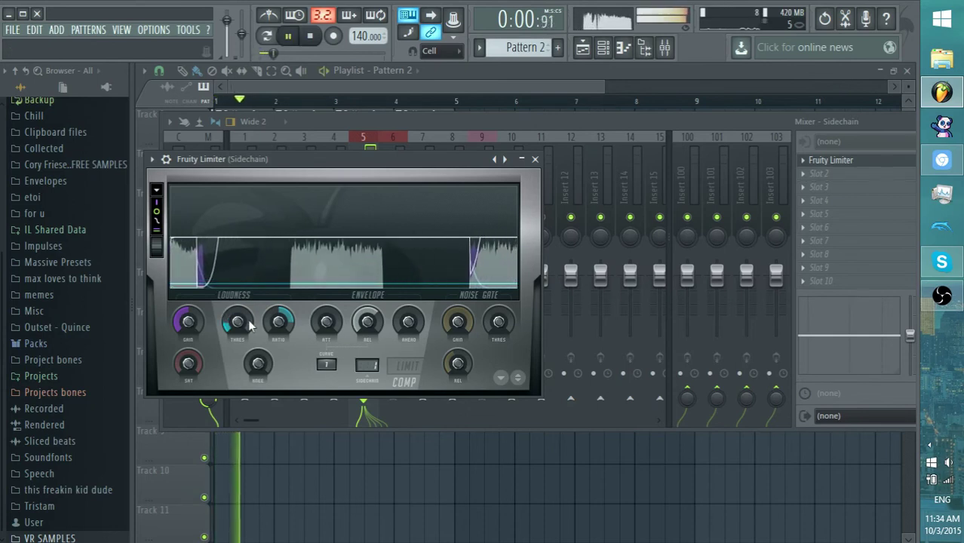
key("space")
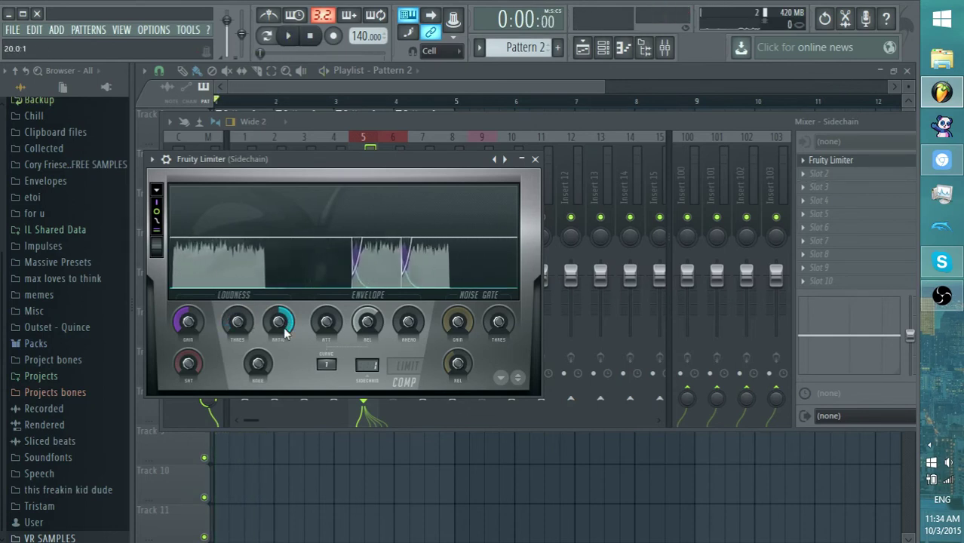
key("space")
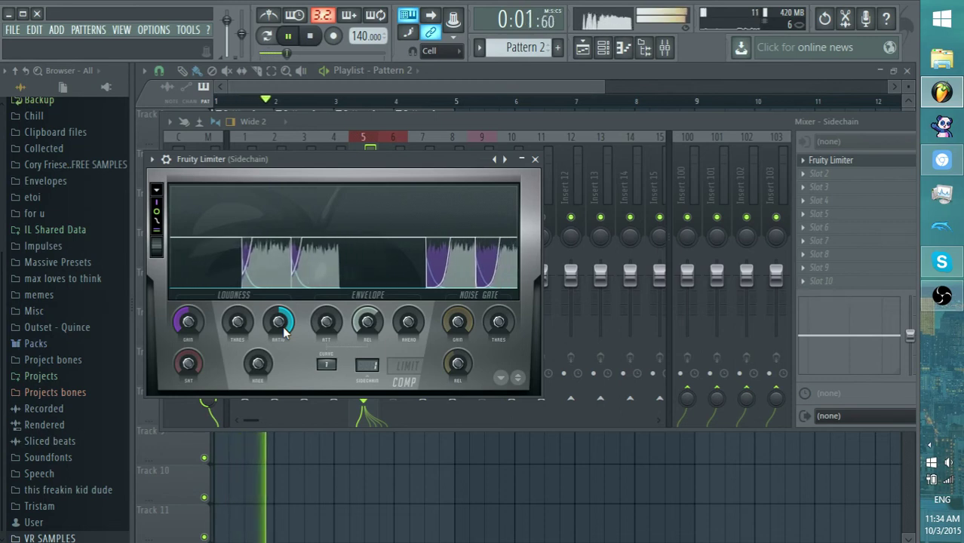
key("space")
Try long compressor release times of 1178.91, 831.14 and 597.46 ms during playback
key("space")
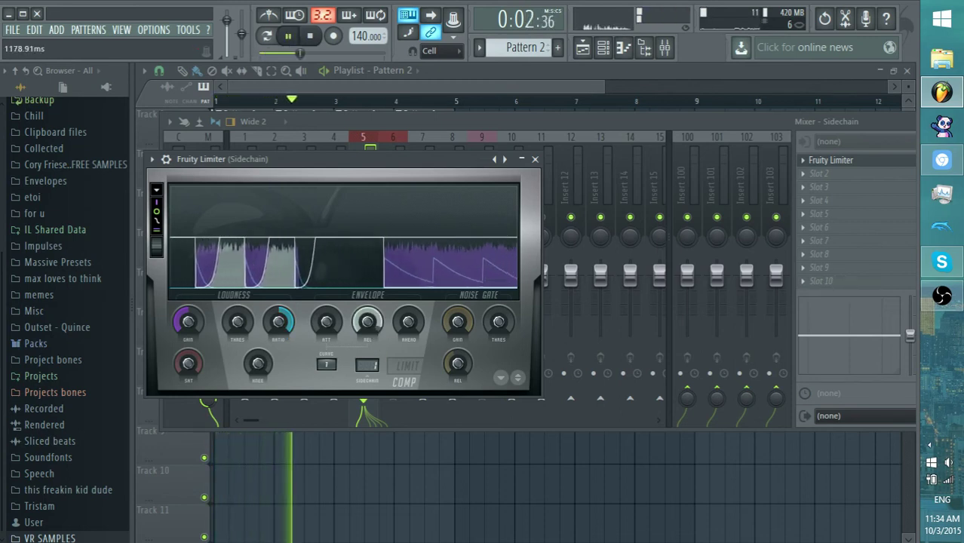
left_click_drag(367, 322, 373, 330)
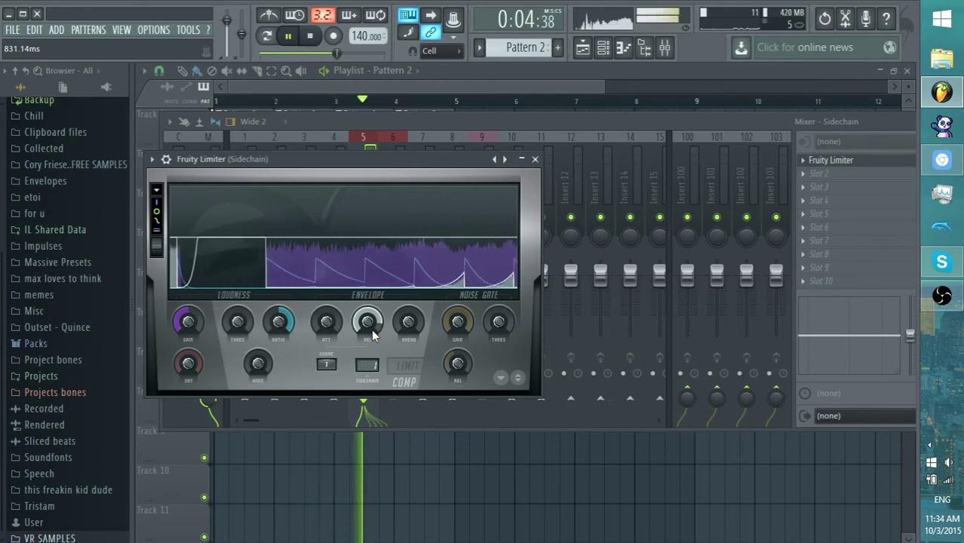
left_click_drag(369, 324, 370, 336)
key("space")
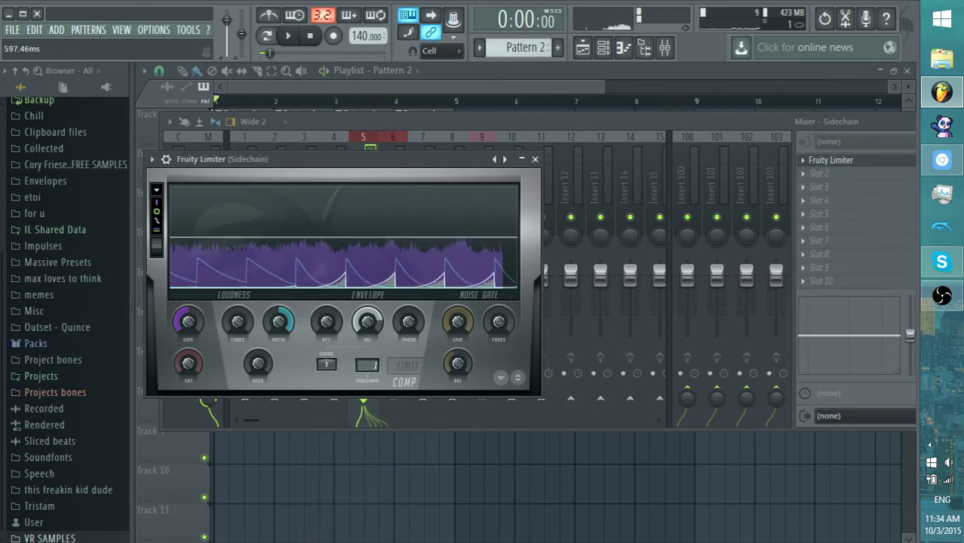
Set the limiter's compressor ratio to 4.7:1 and its threshold to -35.0 dB while listening to the arrangement
left_click_drag(240, 326, 240, 316)
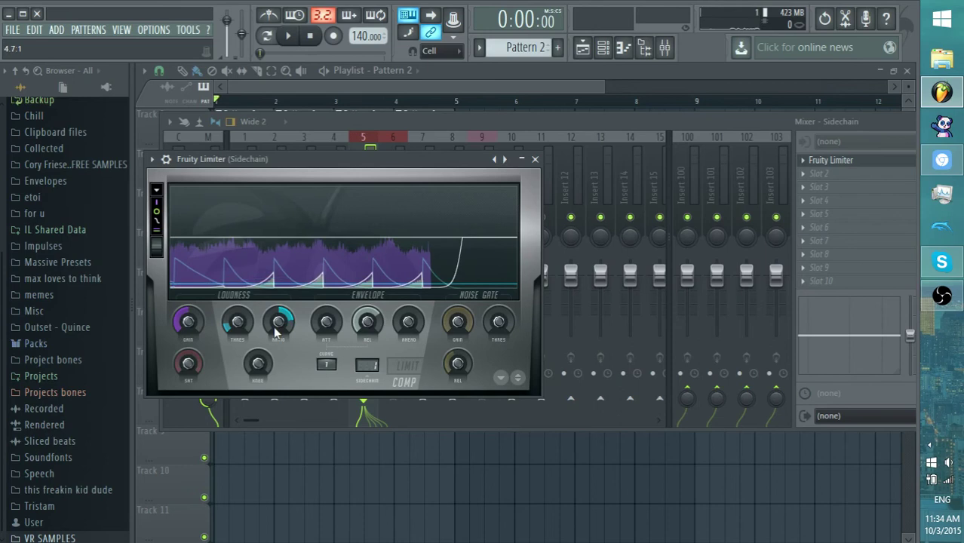
key("space")
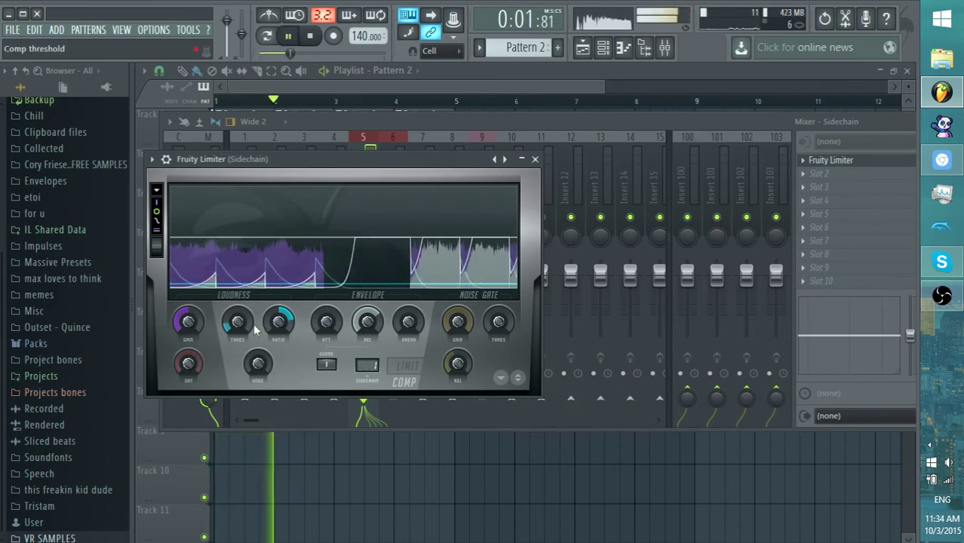
left_click_drag(235, 319, 236, 327)
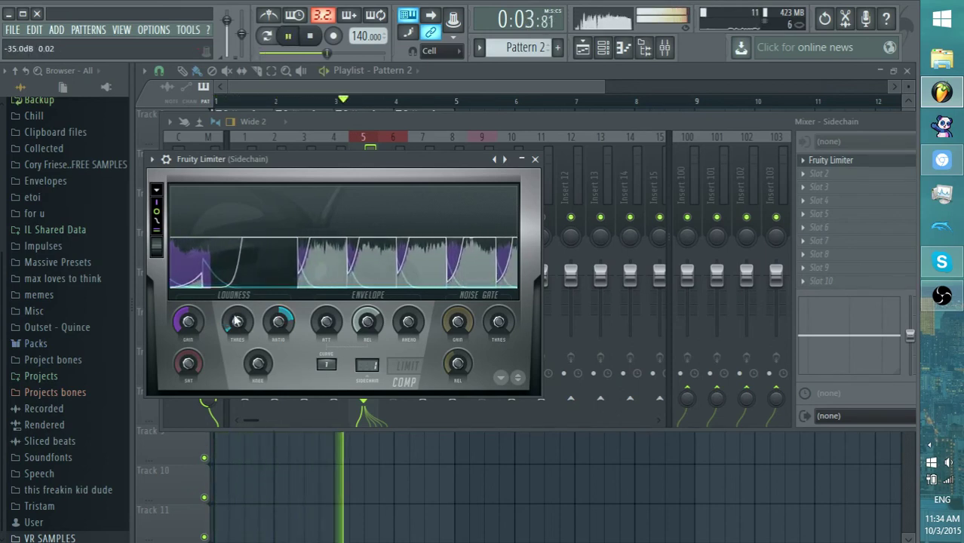
left_click(553, 93)
key("space")
Review Pattern 2's Harmor chord notes in the piano roll and play the arrangement from the playlist
left_click(346, 190)
right_click(352, 193)
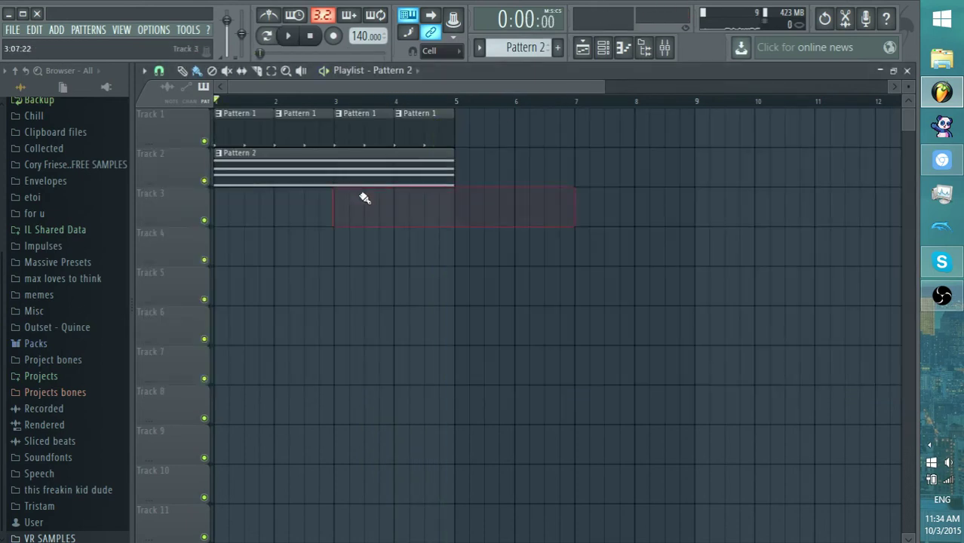
double_click(343, 167)
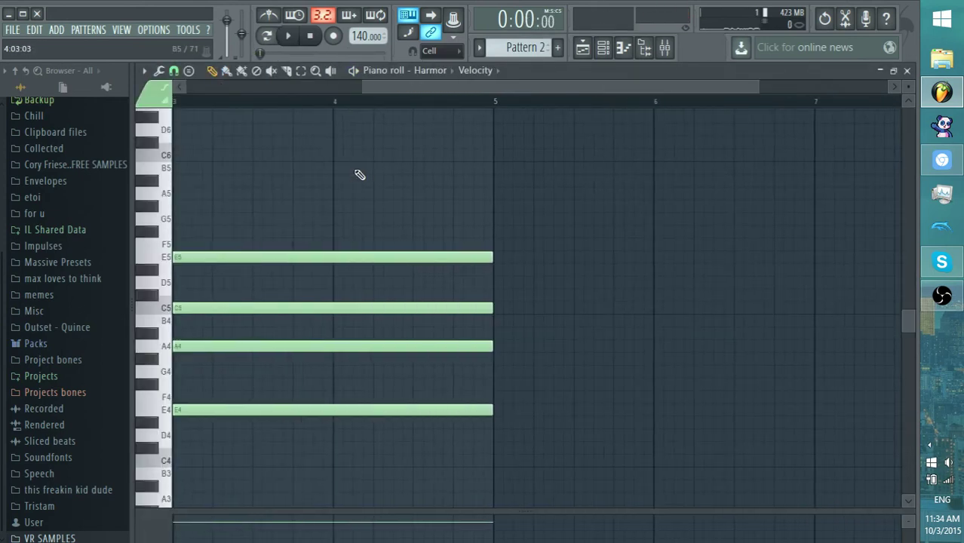
left_click(582, 51)
key("space")
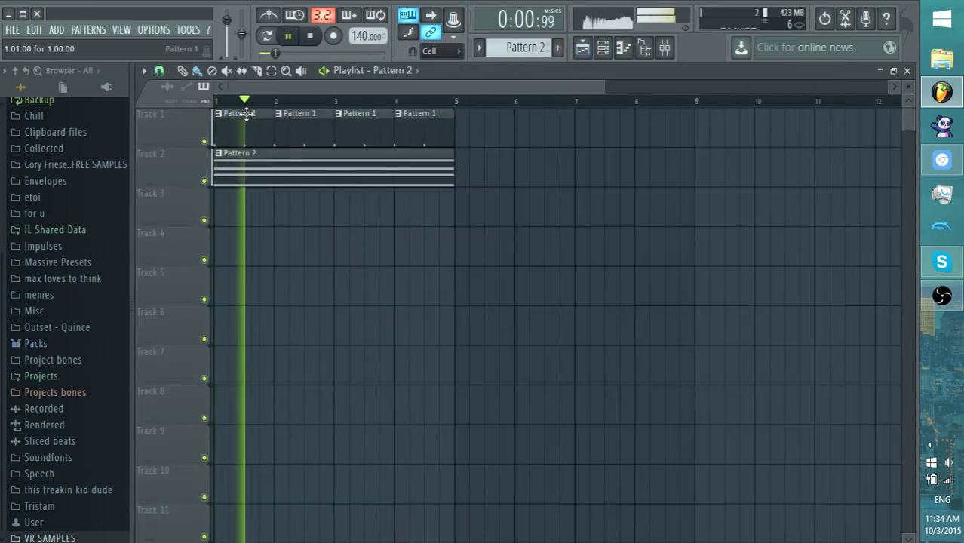
key("space")
Compare playback with the Fruity Limiter on the Sidechain mixer track bypassed and enabled
left_click(665, 46)
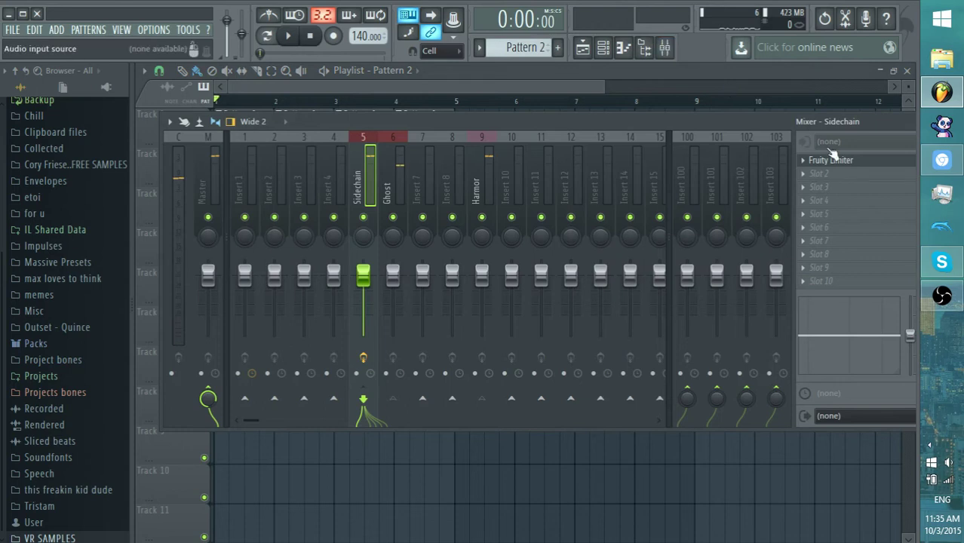
left_click_drag(845, 122, 705, 121)
key("space")
left_click(804, 160)
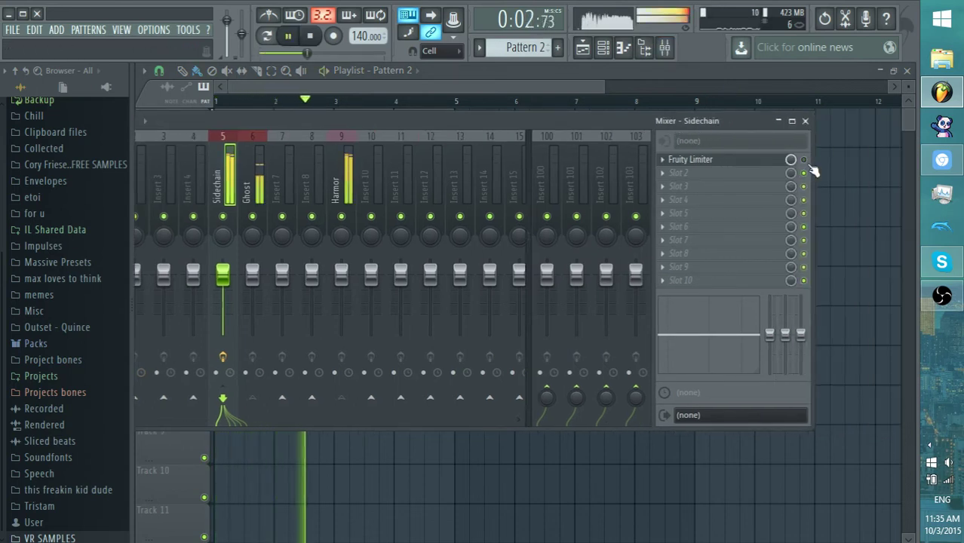
key("space")
key("space")
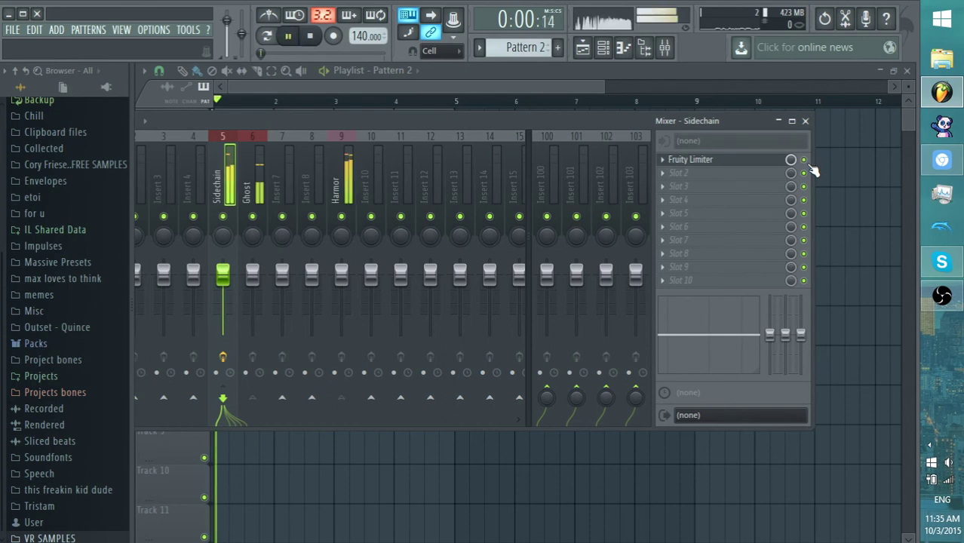
left_click(582, 54)
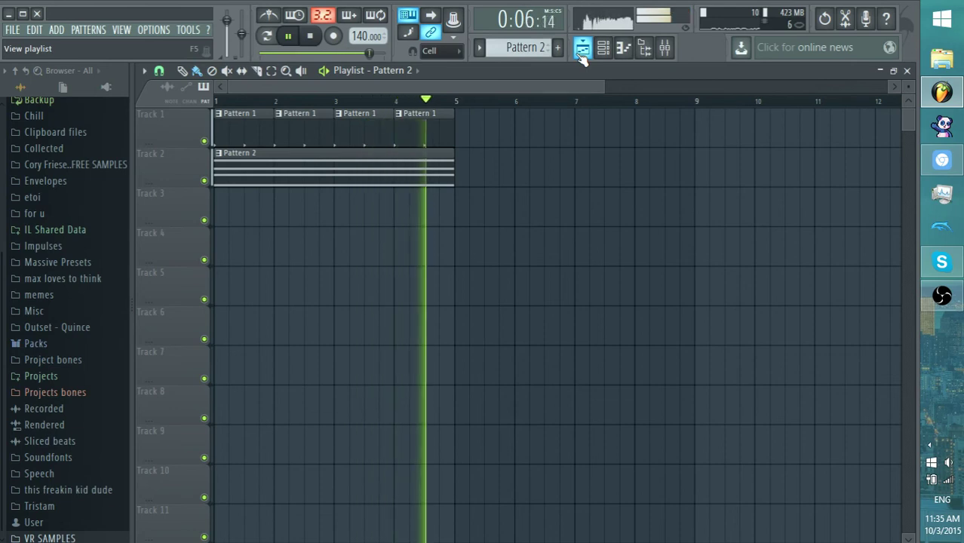
key("space")
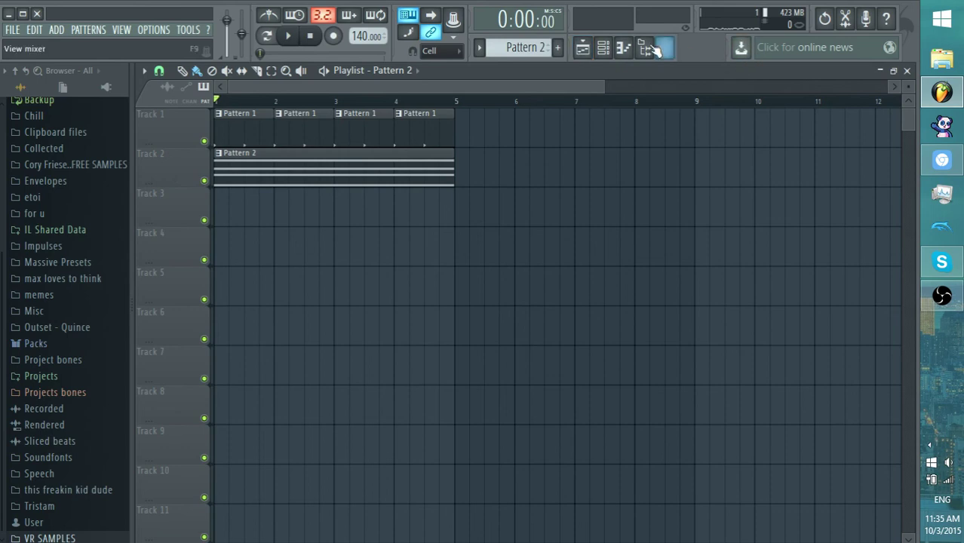
Inspect the Ghost channel's instrument and the mixer routing between the Ghost and Sidechain tracks
left_click(603, 47)
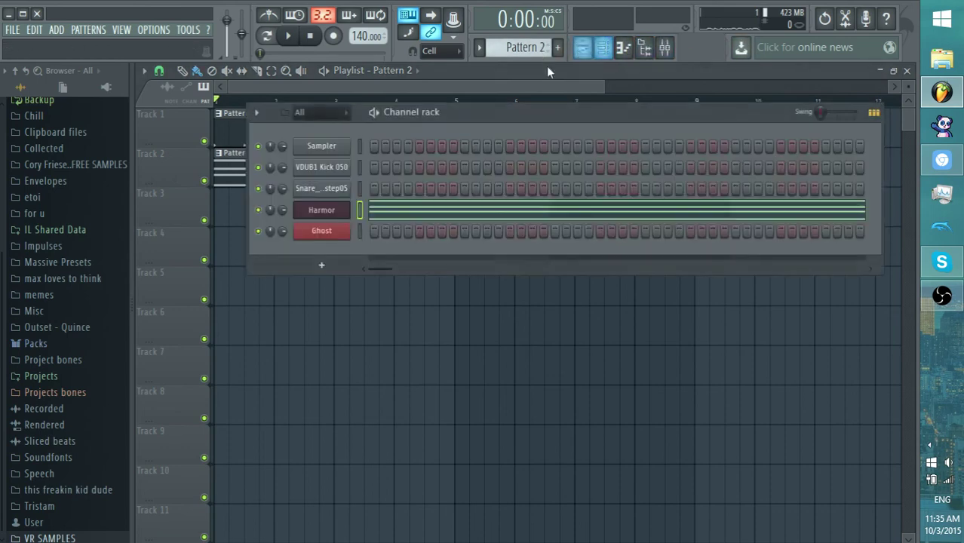
left_click(336, 236)
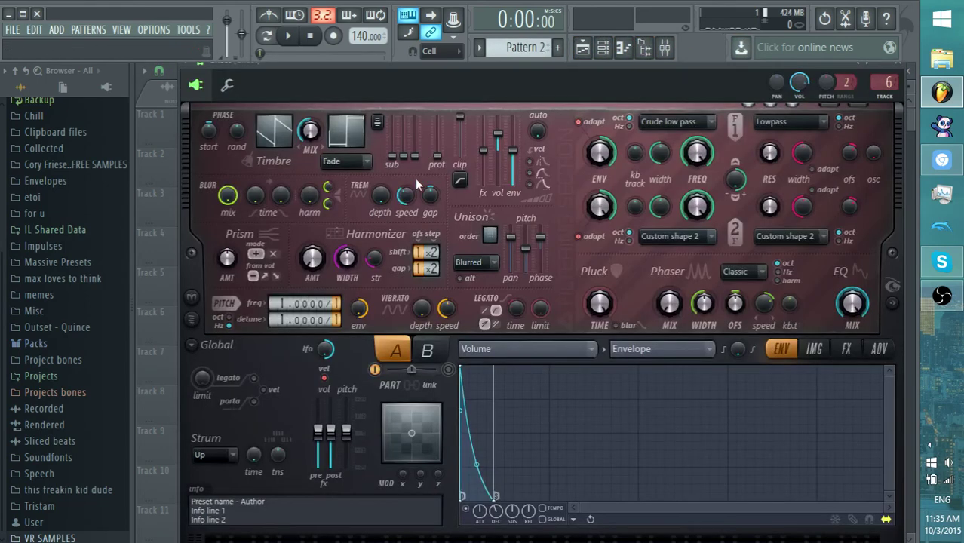
left_click(623, 47)
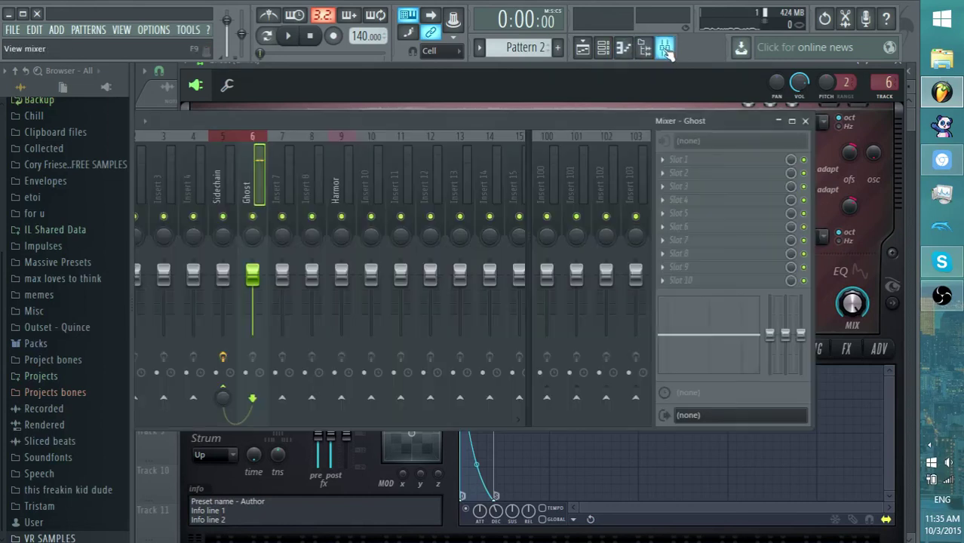
left_click_drag(329, 125, 457, 146)
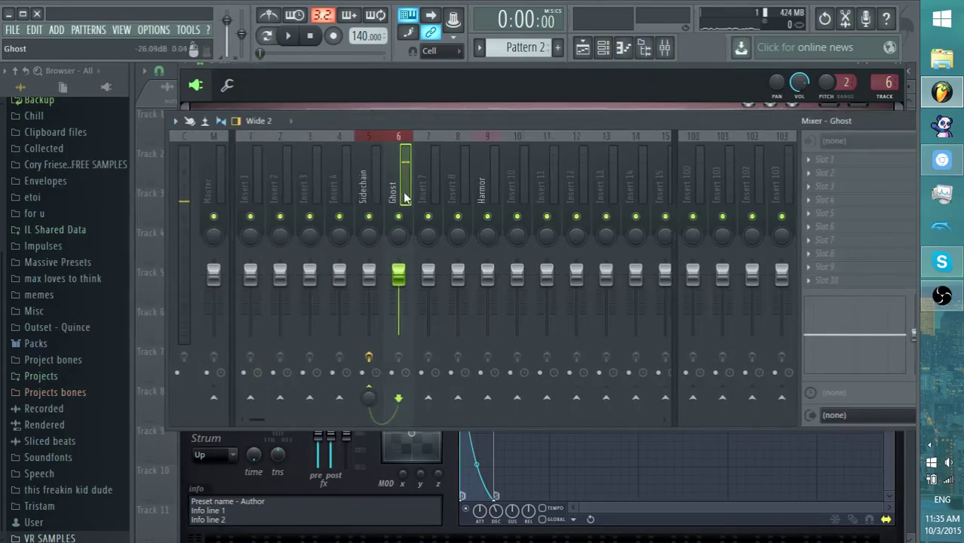
left_click(379, 198)
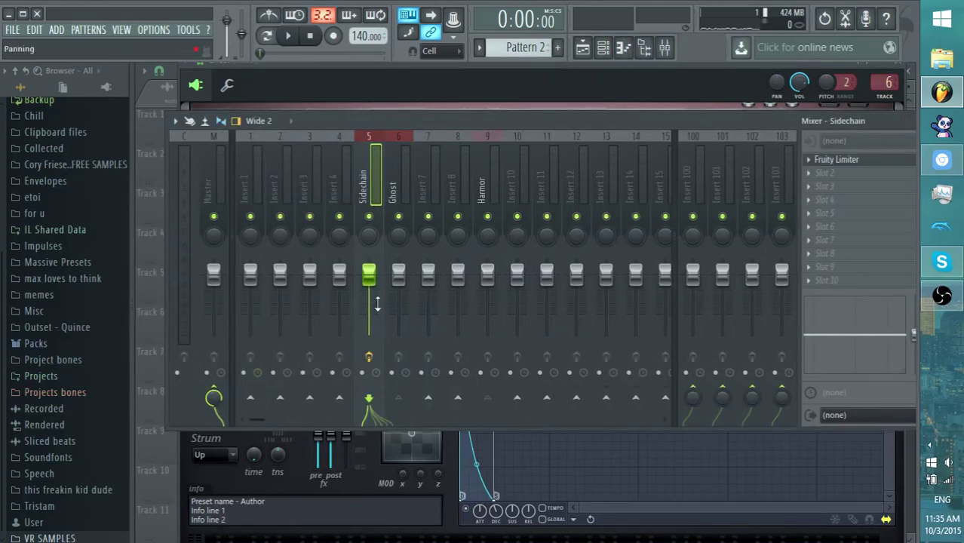
left_click(392, 193)
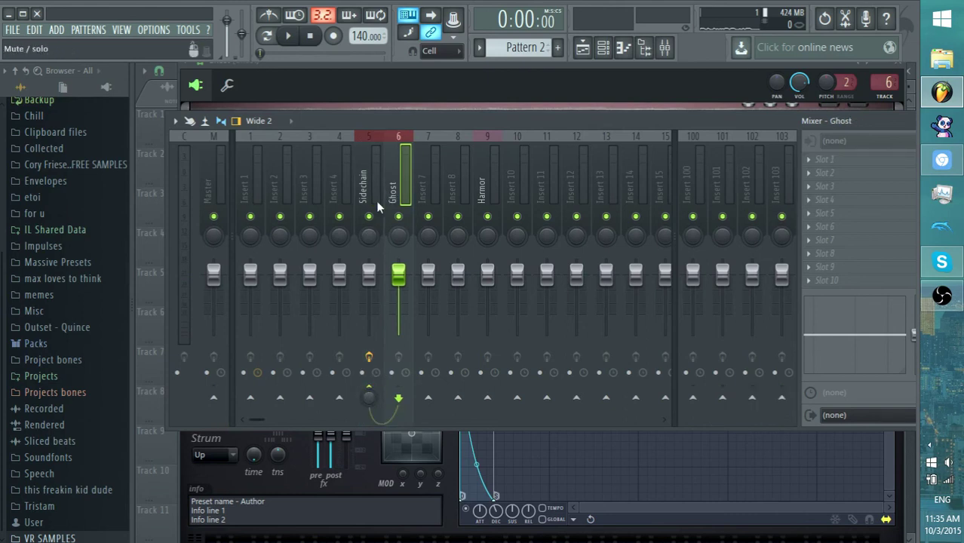
left_click(377, 202)
left_click(603, 48)
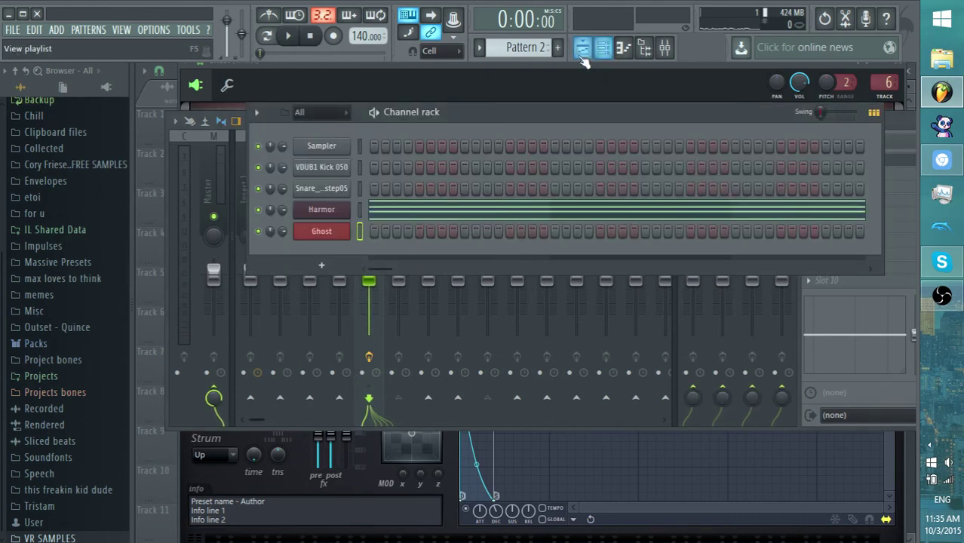
left_click(583, 47)
Add a second Harmor channel and load its "lead 2" preset
left_click(603, 47)
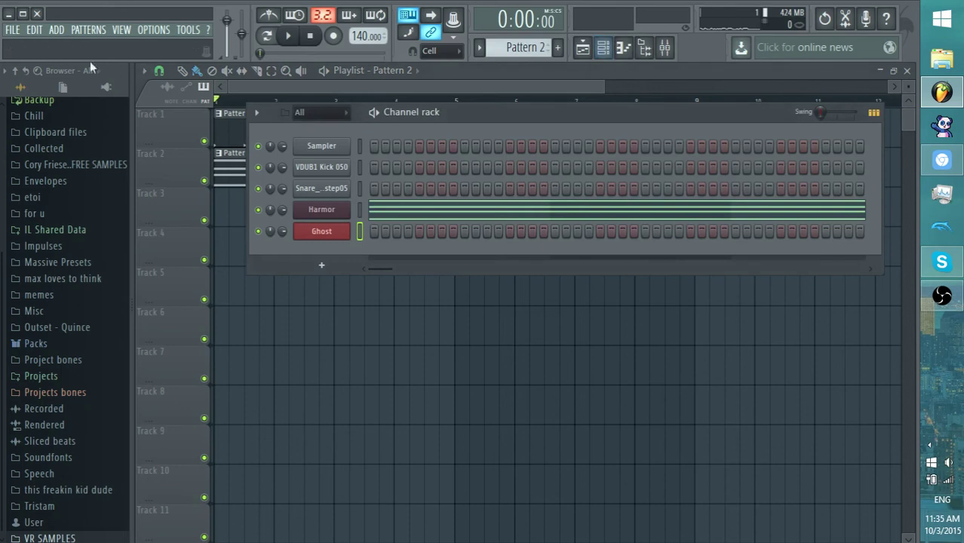
left_click(57, 30)
mouse_move(75, 45)
left_click(399, 505)
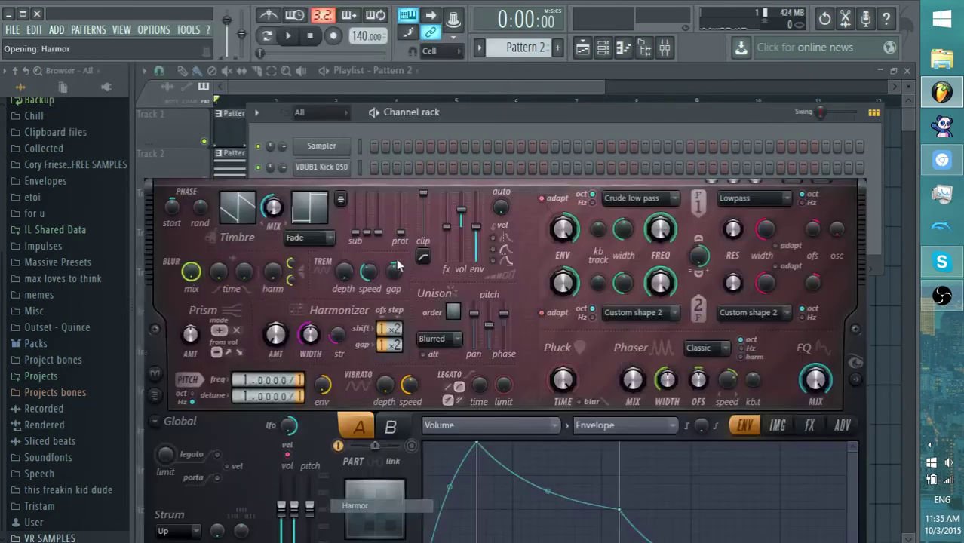
left_click(149, 137)
mouse_move(203, 194)
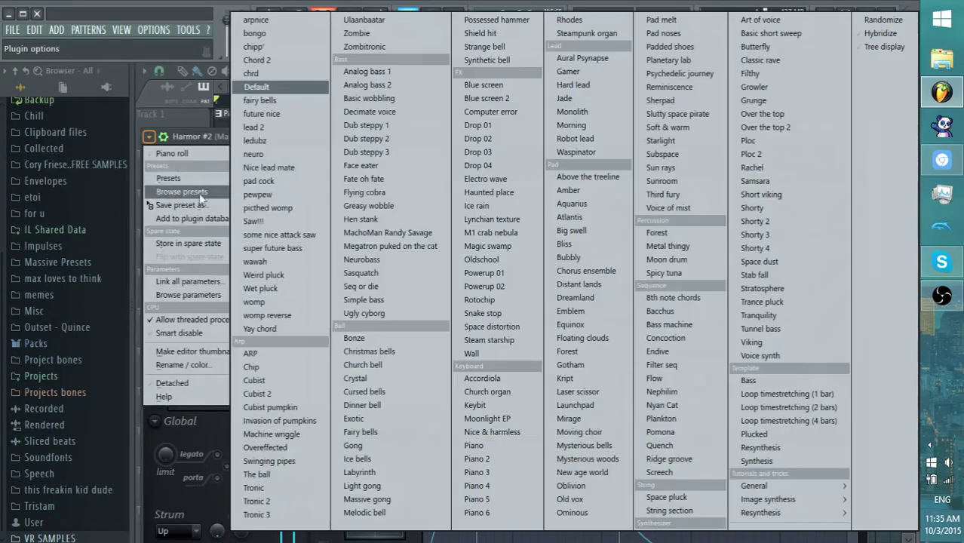
left_click(316, 132)
Enter a four-bar E5 note for lead 2 in Pattern 2 and play back the playlist arrangement
left_click(622, 50)
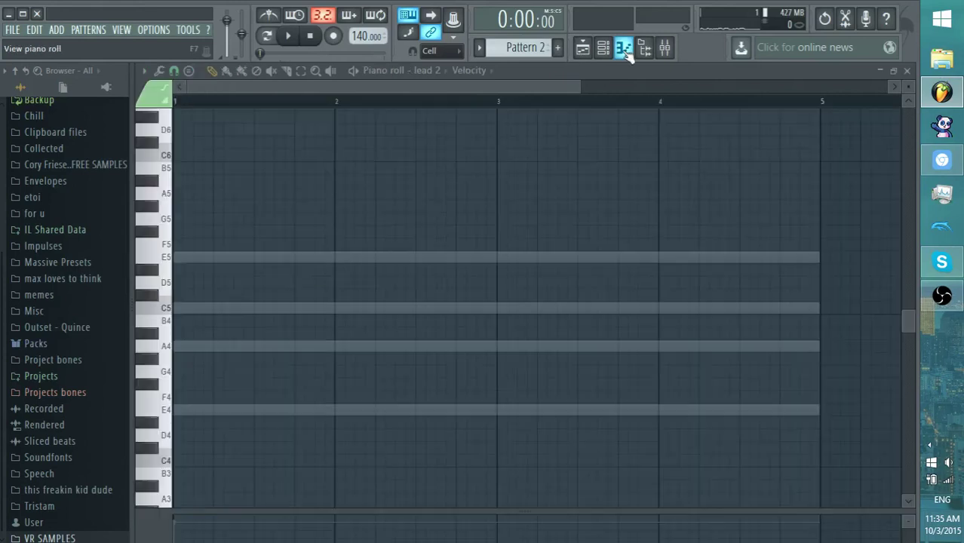
left_click(185, 258)
key("space")
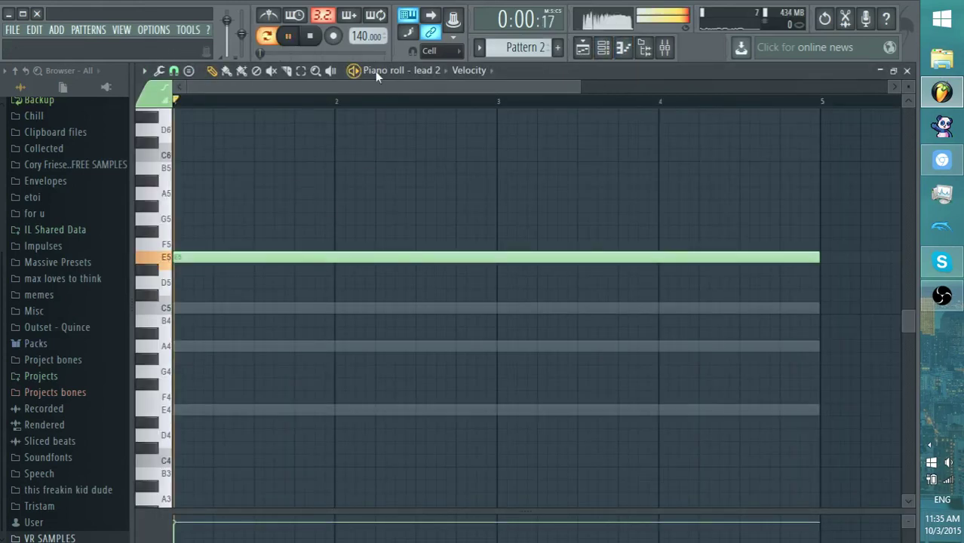
key("F5")
key("space")
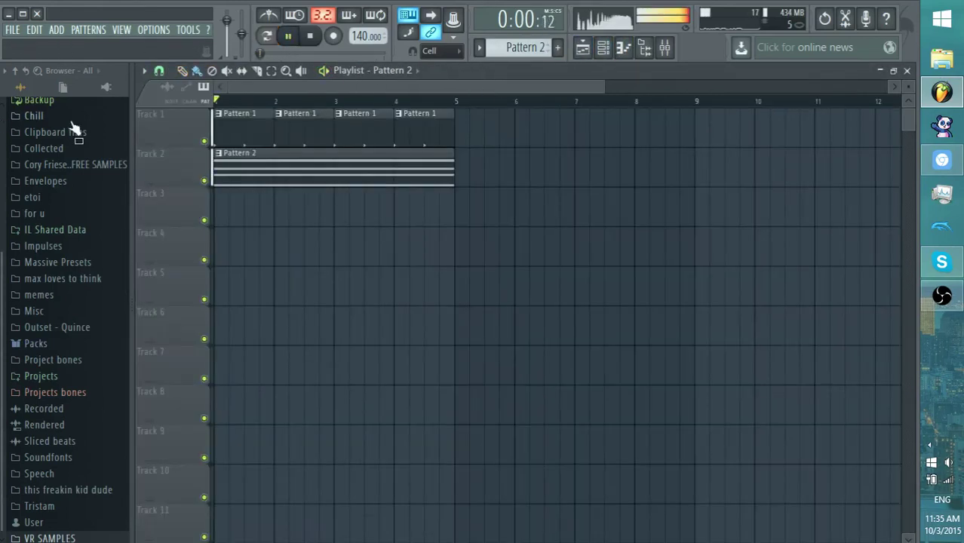
Stop playback and assign the lead 2 Harmor channel to mixer insert 8
key("F6")
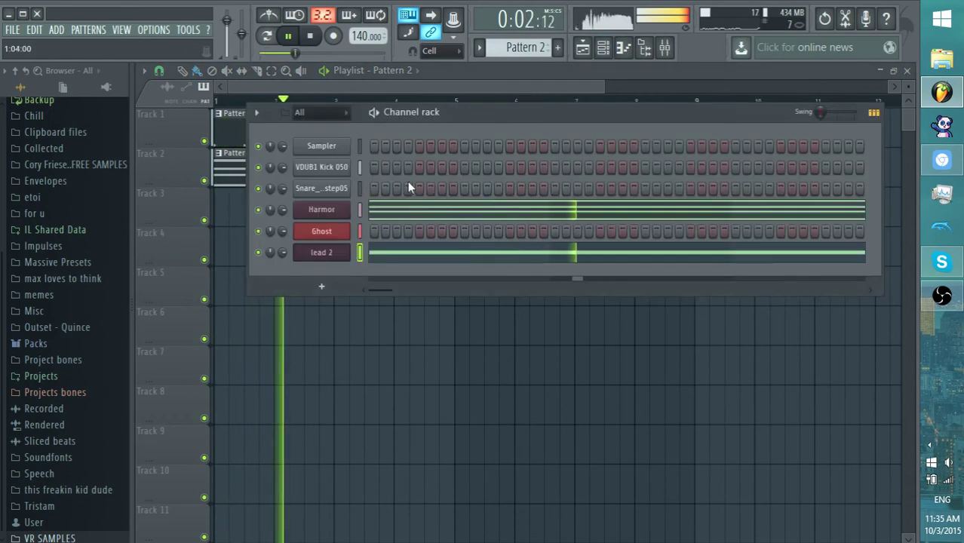
key("space")
left_click(332, 253)
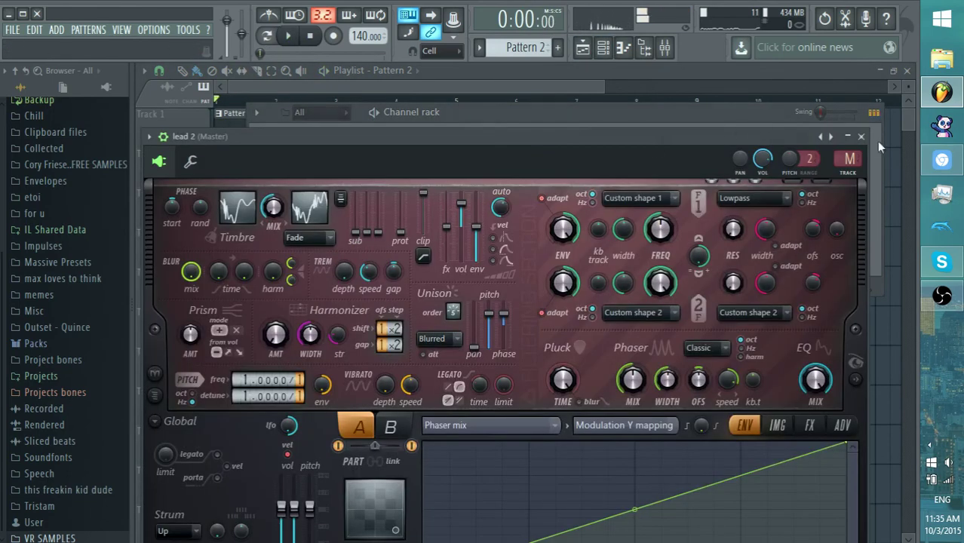
double_click(845, 159)
left_click(453, 189)
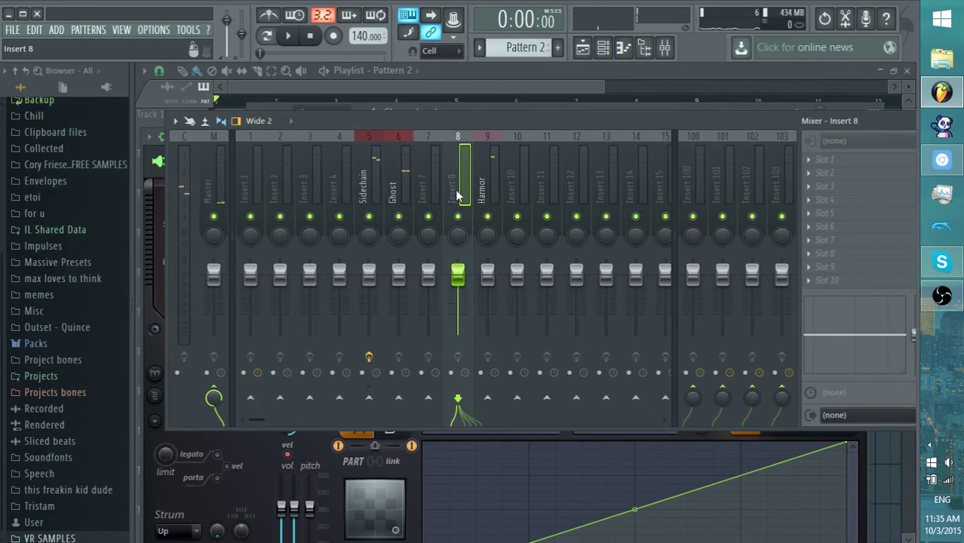
right_click(454, 189)
mouse_move(548, 215)
left_click(663, 213)
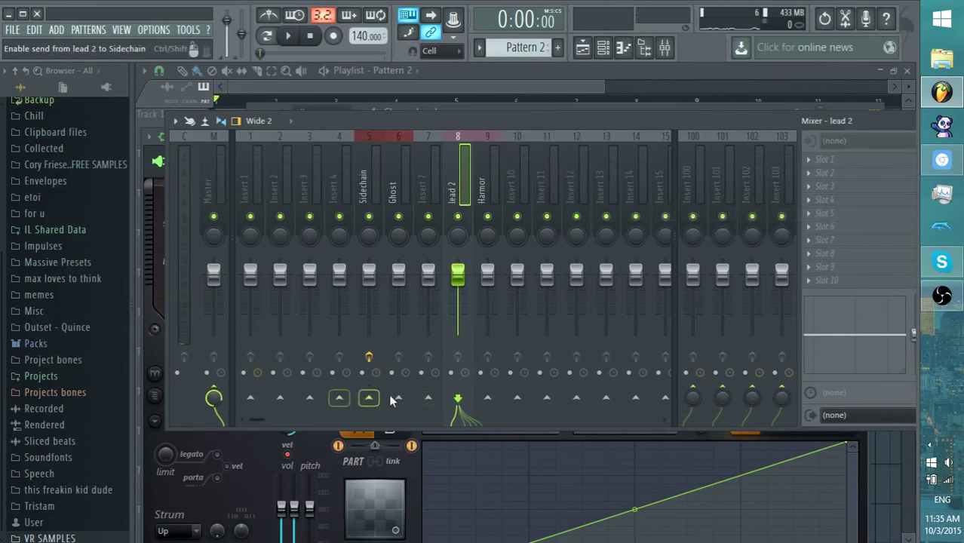
Route the lead 2 mixer track to the Sidechain track only and lower its fader slightly during playback
right_click(370, 407)
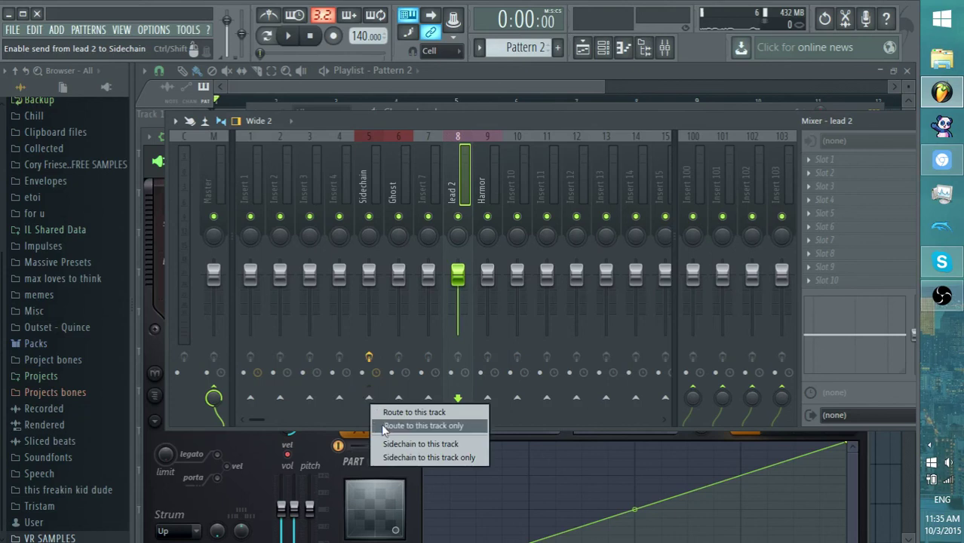
left_click(384, 429)
key("space")
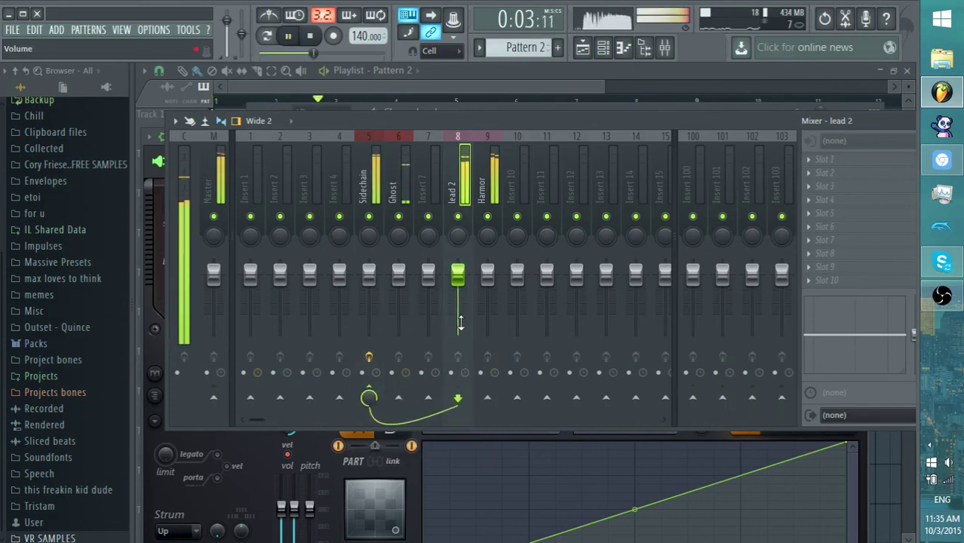
left_click_drag(460, 323, 460, 336)
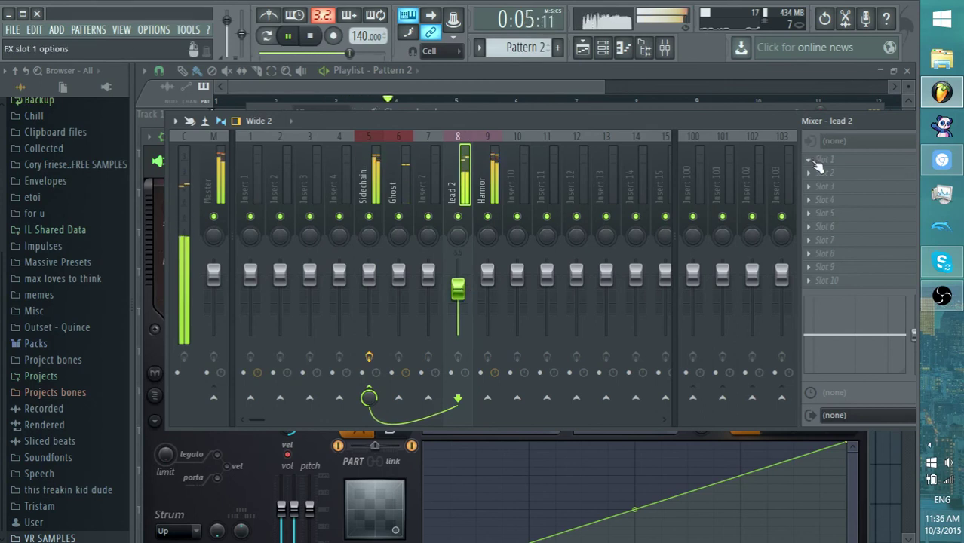
Set the sidechain source of the Sidechain track's Fruity Limiter to Ghost, then return to the playlist and stop playback
left_click(369, 181)
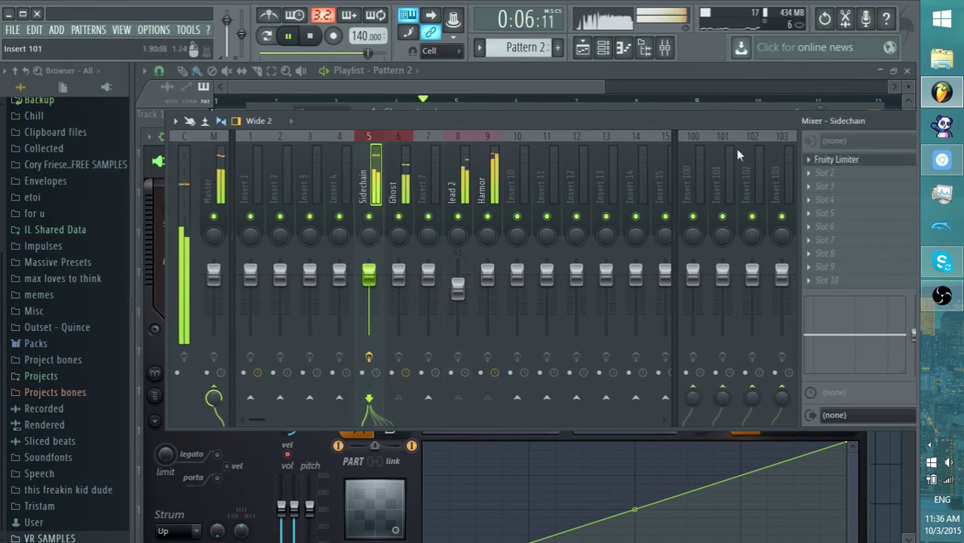
left_click(860, 168)
left_click(368, 365)
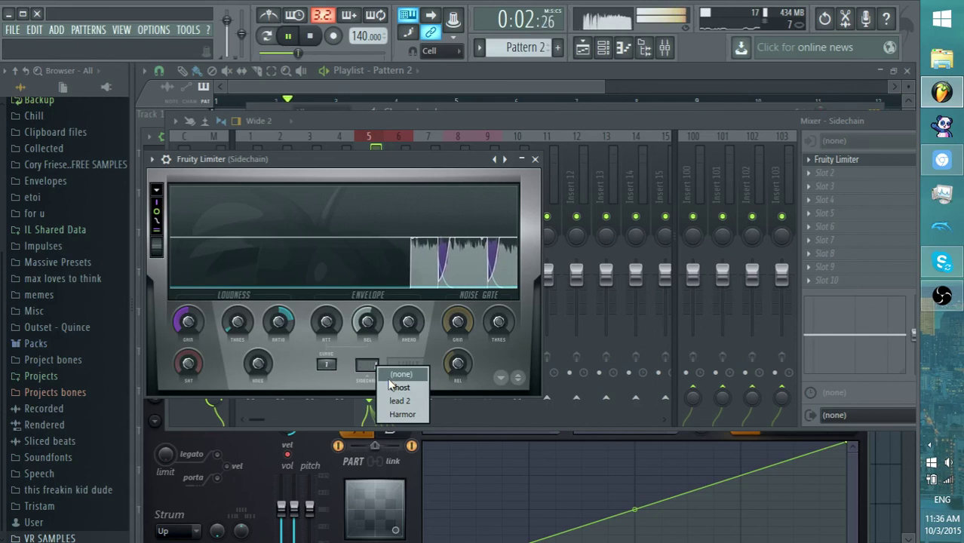
left_click(396, 387)
left_click(535, 158)
left_click(551, 88)
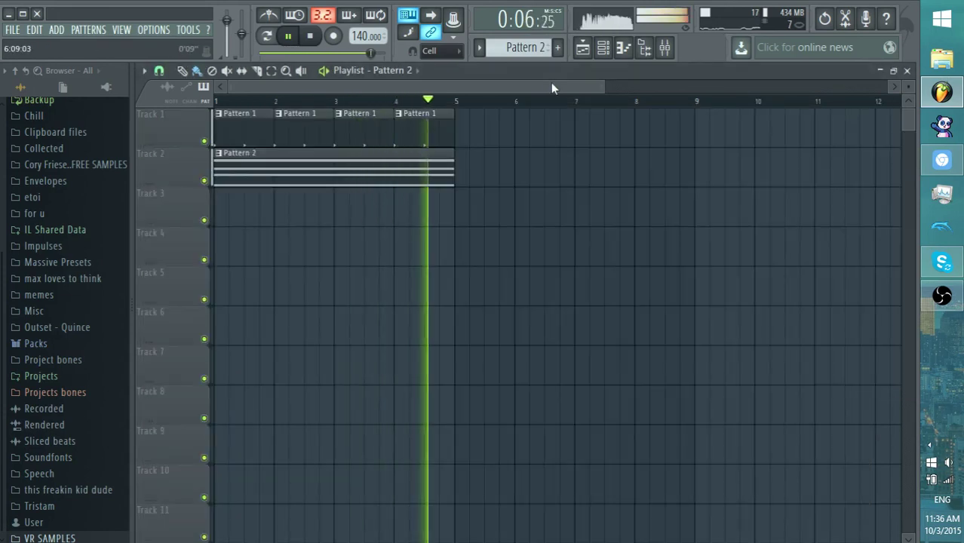
key("space")
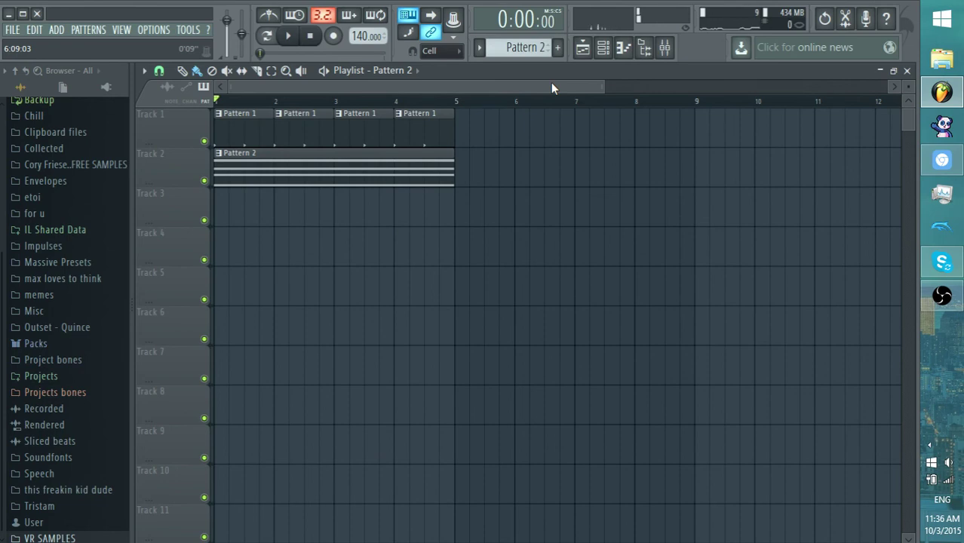